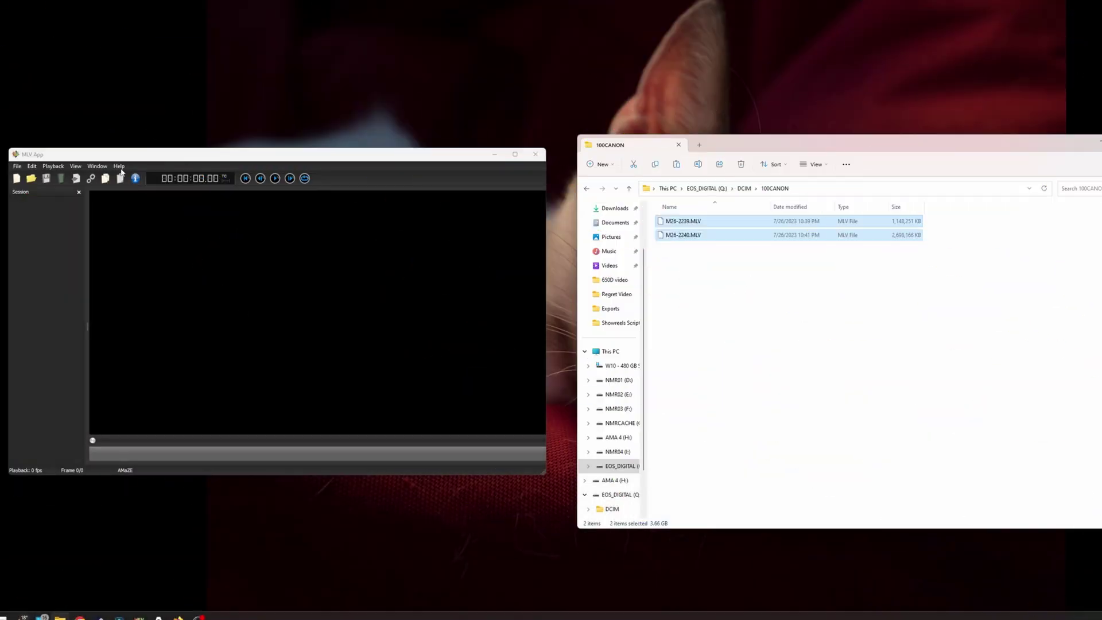
Drag M26-2239.MLV and M26-2240.MLV into the MLV App session and show M26-2240's Edit panel.
{"action": "left_click", "coordinate": [92, 156]}
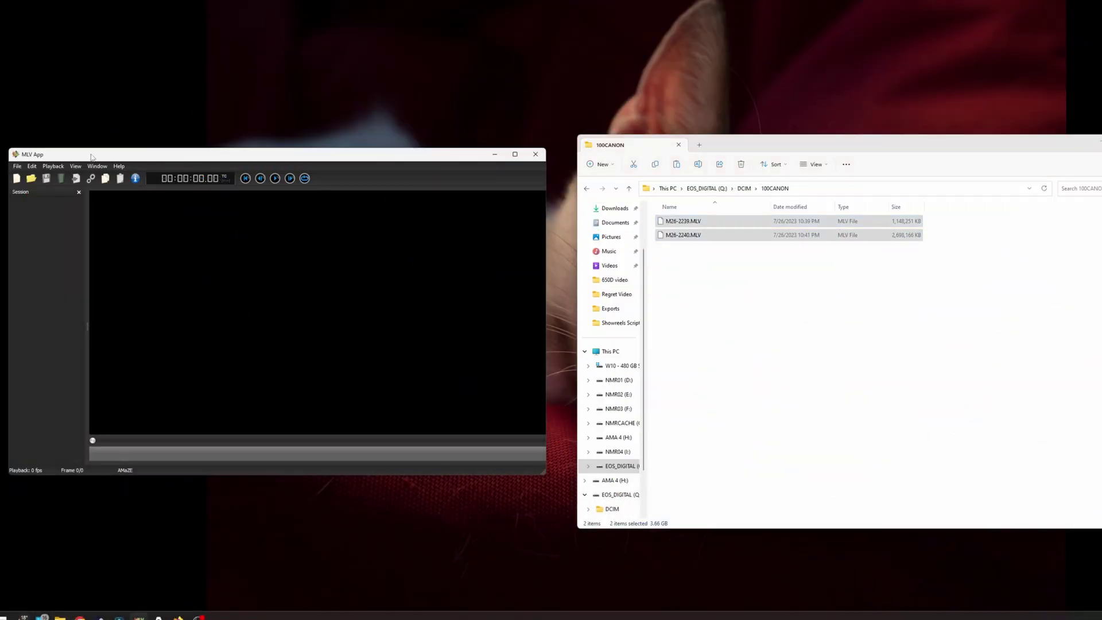
{"action": "left_click", "coordinate": [717, 148]}
{"action": "left_click_drag", "start_coordinate": [697, 307], "coordinate": [47, 276]}
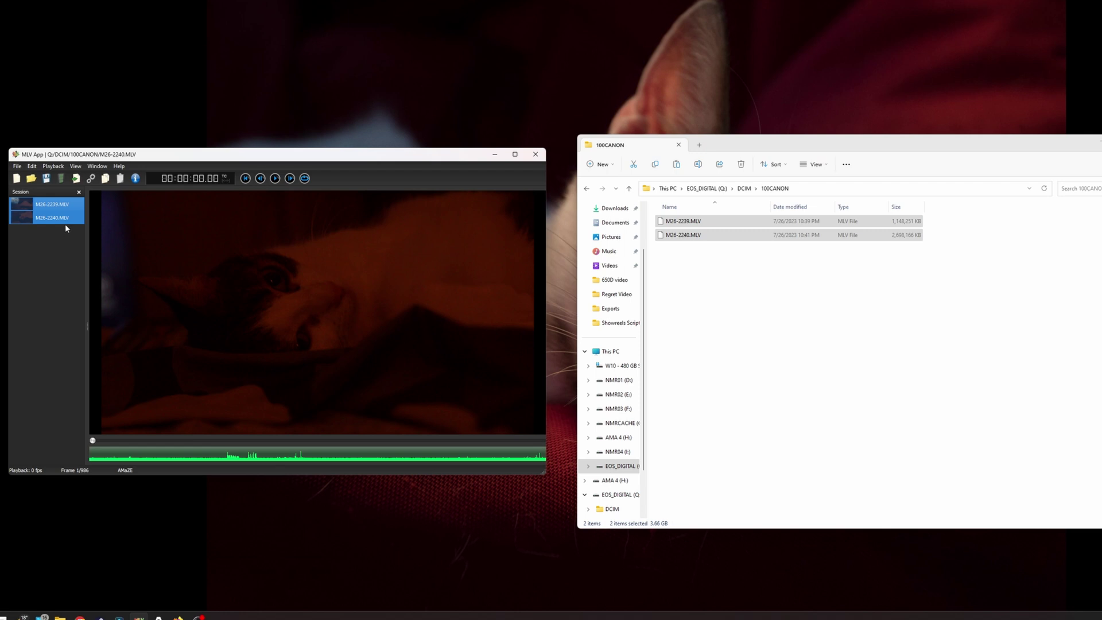
{"action": "key", "text": "ctrl+e"}
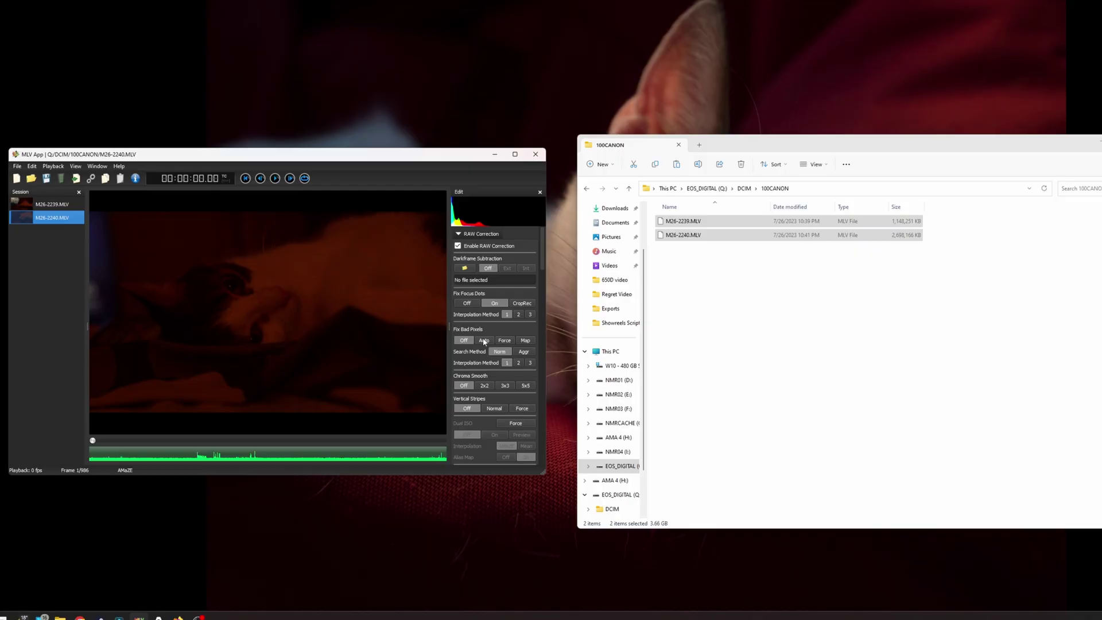
Set Fix Bad Pixels to Auto, Chroma Smooth to 2x2, and white balance temperature to 3231 K.
{"action": "left_click", "coordinate": [484, 340]}
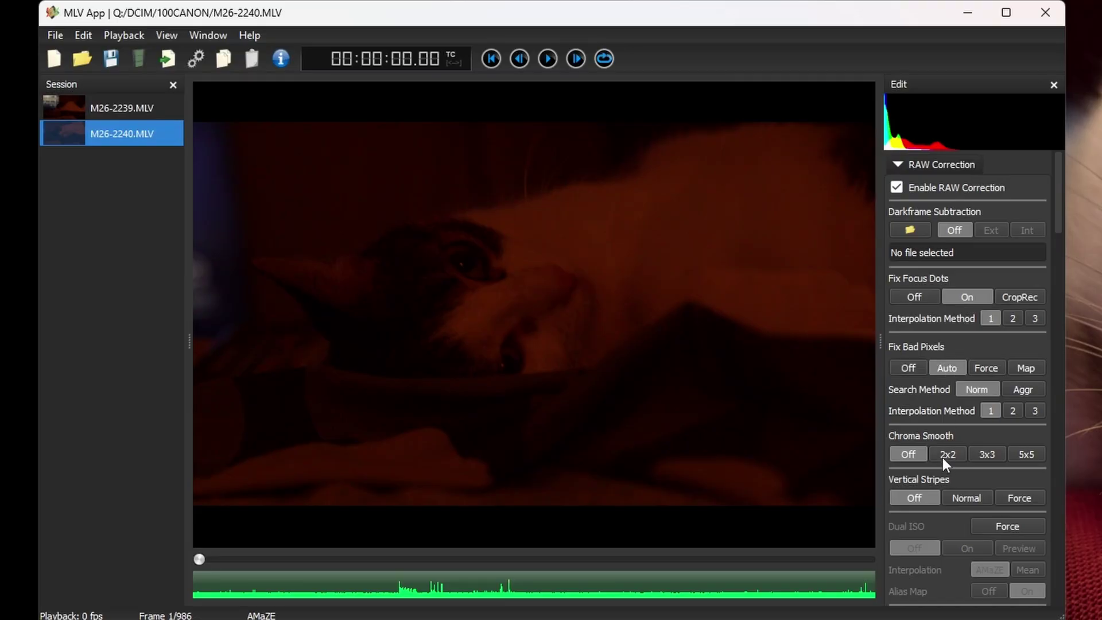
{"action": "left_click", "coordinate": [948, 454]}
{"action": "scroll", "coordinate": [952, 476], "scroll_direction": "down", "scroll_amount": 5}
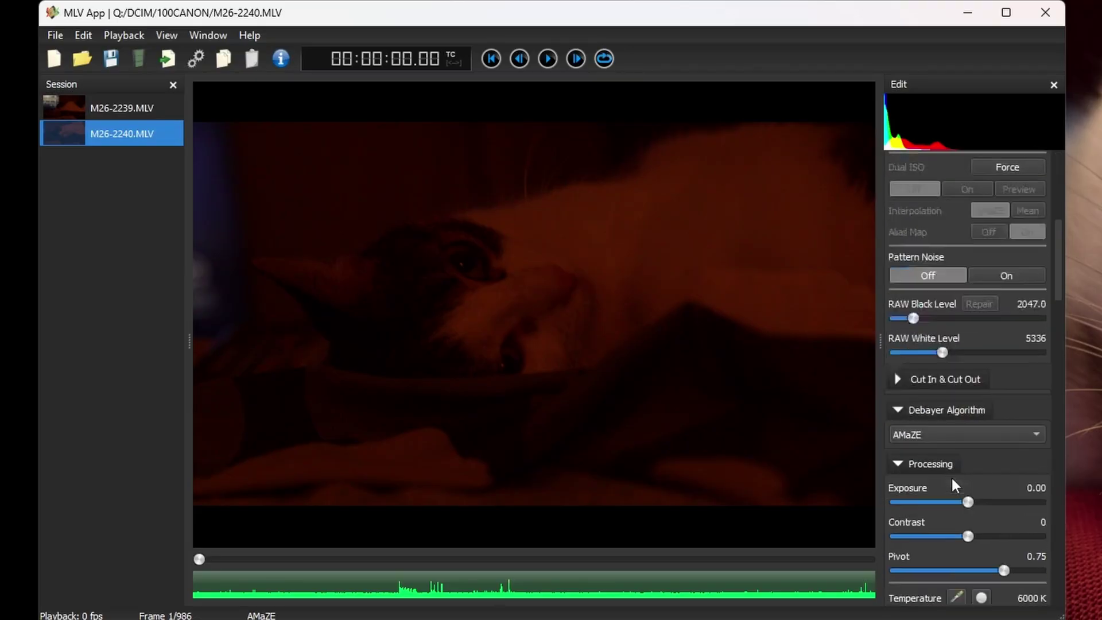
{"action": "scroll", "coordinate": [952, 481], "scroll_direction": "down", "scroll_amount": 3}
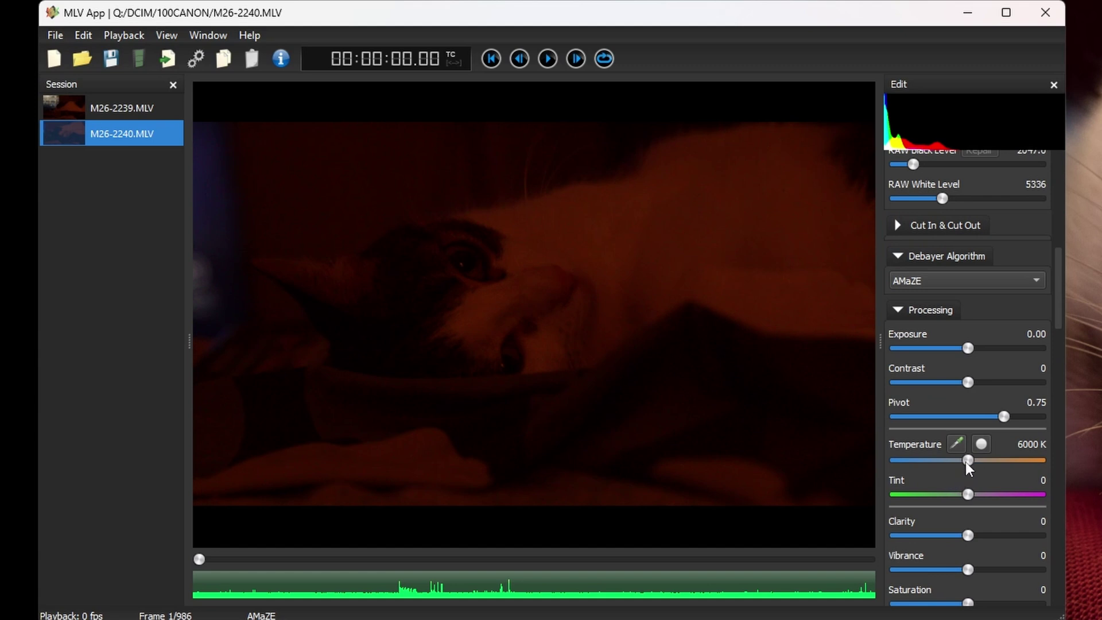
{"action": "left_click_drag", "start_coordinate": [966, 462], "coordinate": [914, 459]}
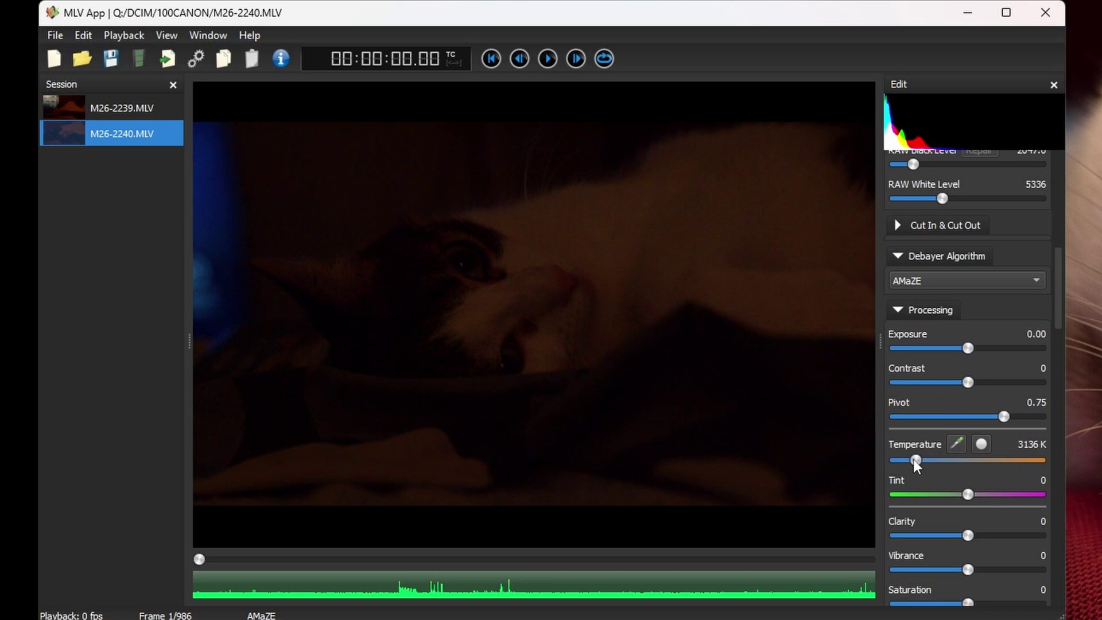
{"action": "left_click_drag", "start_coordinate": [914, 459], "coordinate": [915, 459]}
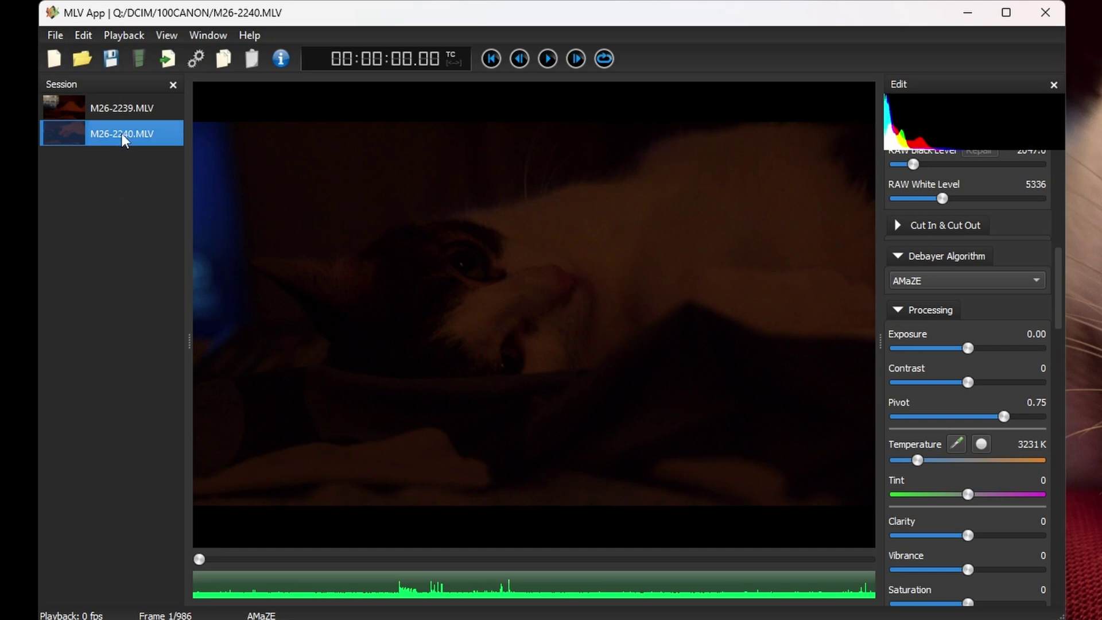
Copy M26-2240's receipt, excluding raw black and white levels, and paste it onto M26-2239.
{"action": "left_click", "coordinate": [224, 58]}
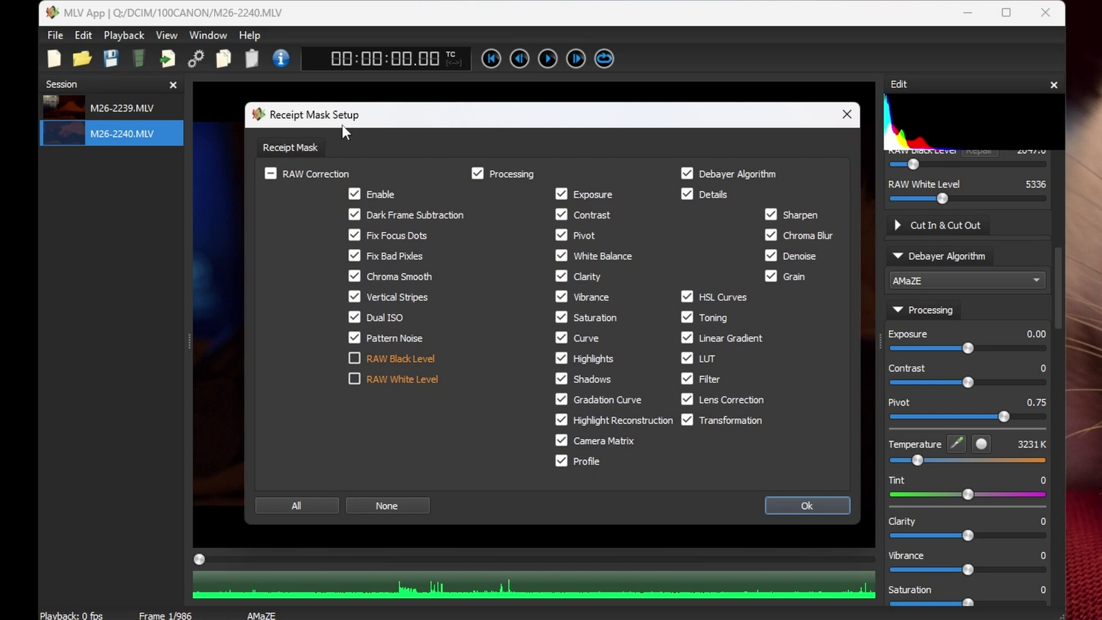
{"action": "left_click", "coordinate": [803, 508]}
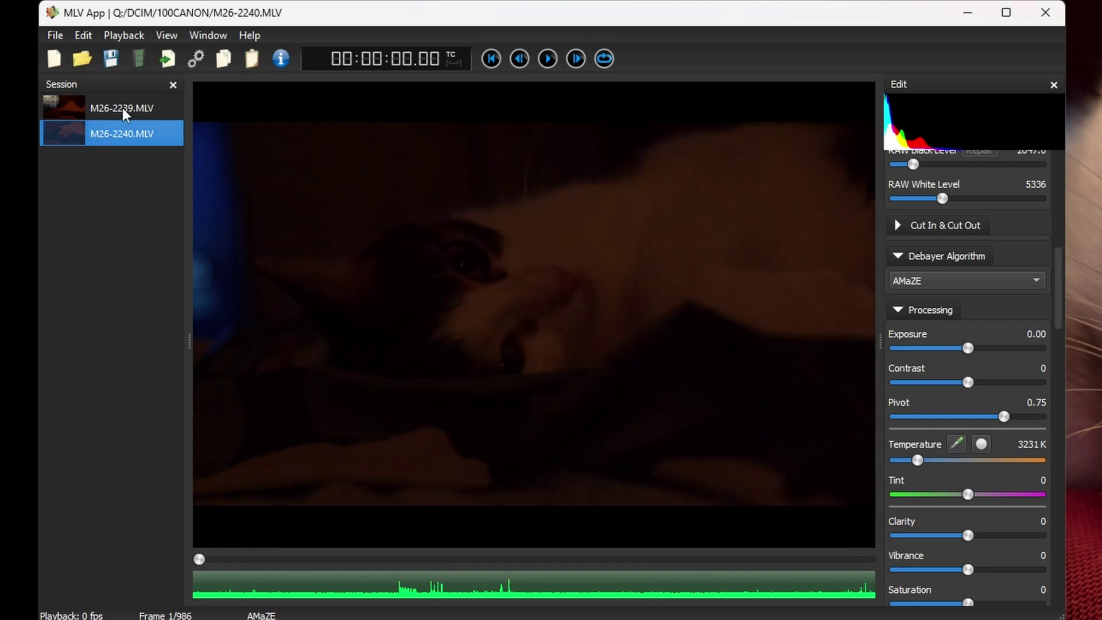
{"action": "left_click", "coordinate": [123, 110]}
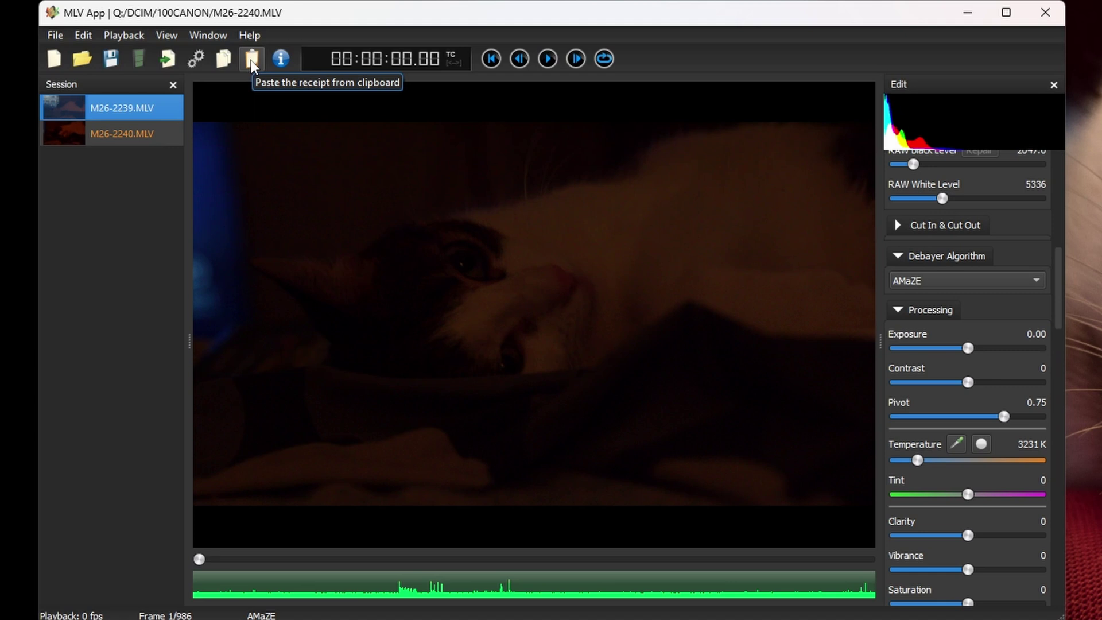
Compare clips M26-2239 and M26-2240 to confirm the pasted settings.
{"action": "double_click", "coordinate": [134, 113]}
{"action": "scroll", "coordinate": [939, 347], "scroll_direction": "up", "scroll_amount": 10}
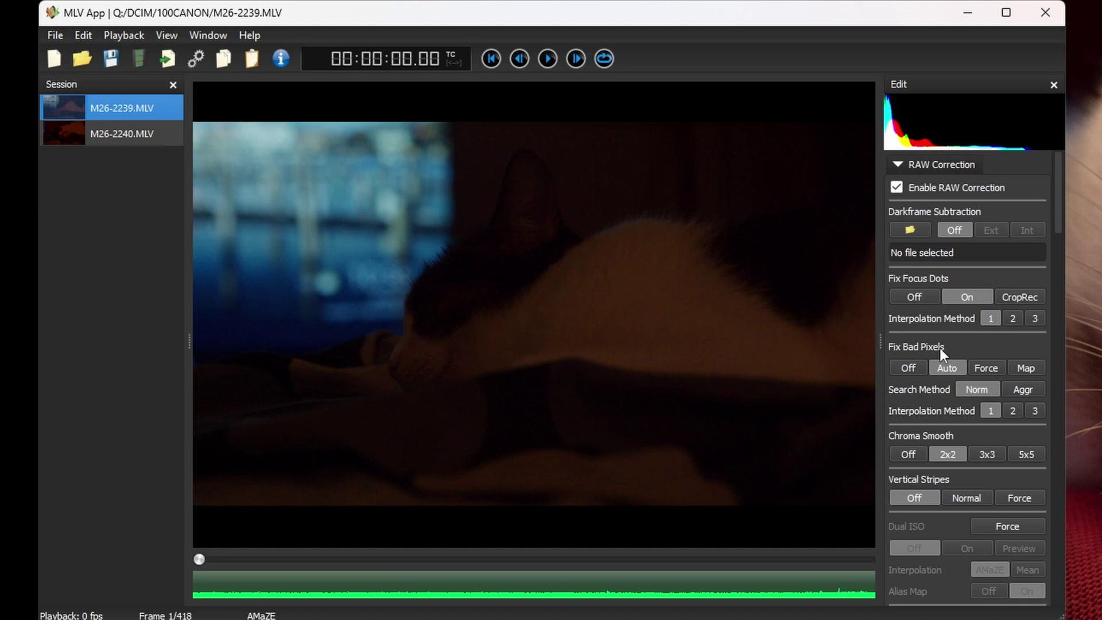
{"action": "double_click", "coordinate": [77, 136]}
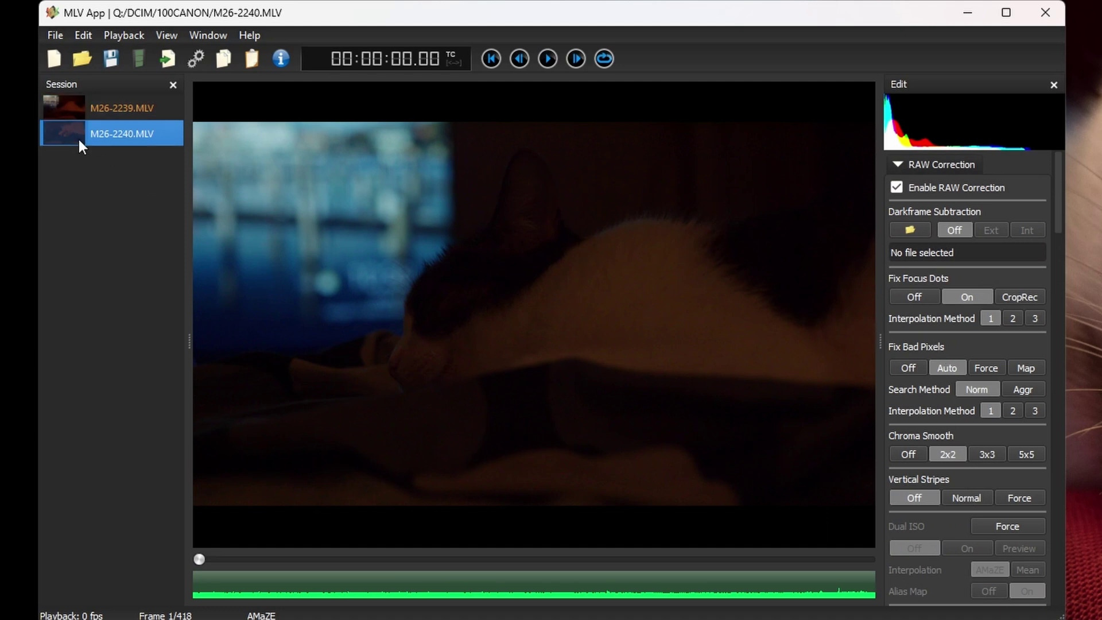
{"action": "double_click", "coordinate": [135, 107]}
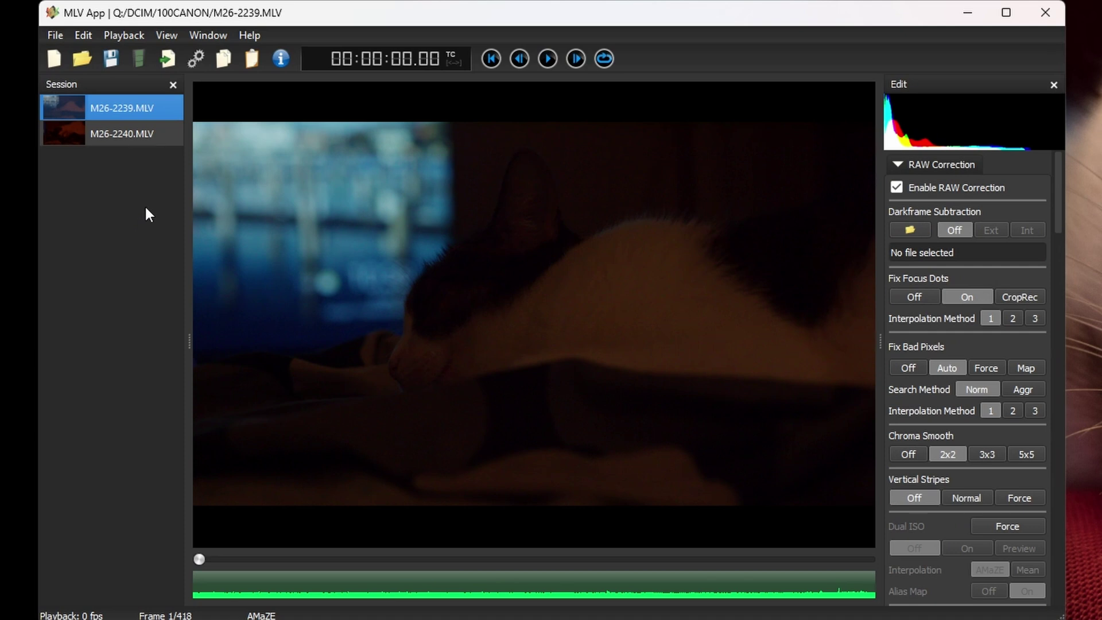
Configure export as CinemaDNG Lossless with DaVinci Resolve naming and audio, then cancel the folder prompt.
{"action": "left_click", "coordinate": [195, 59]}
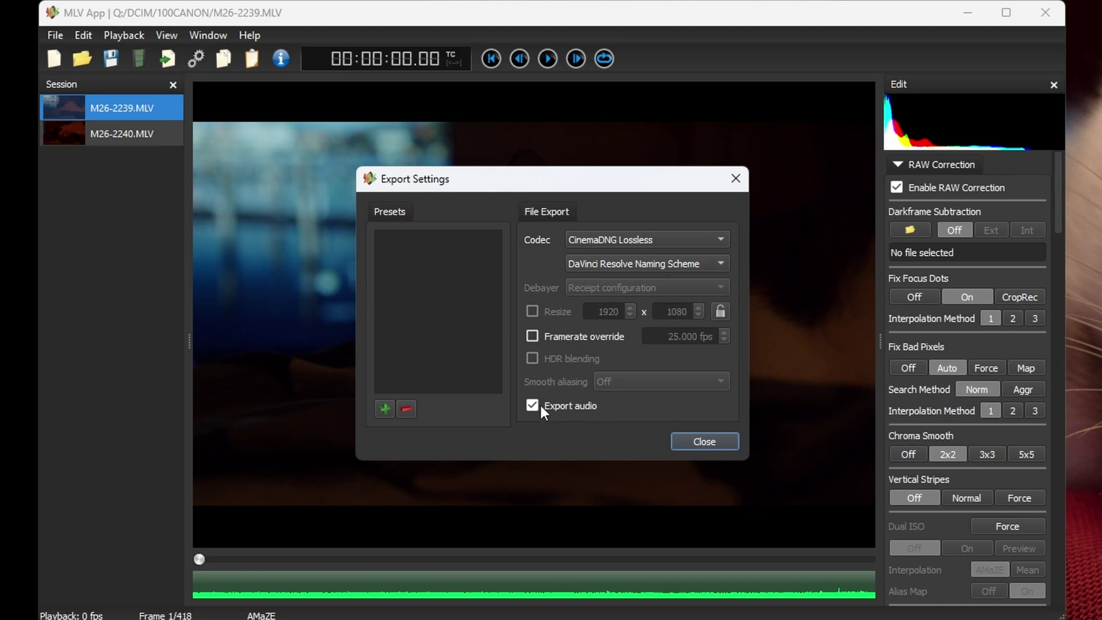
{"action": "left_click", "coordinate": [683, 442]}
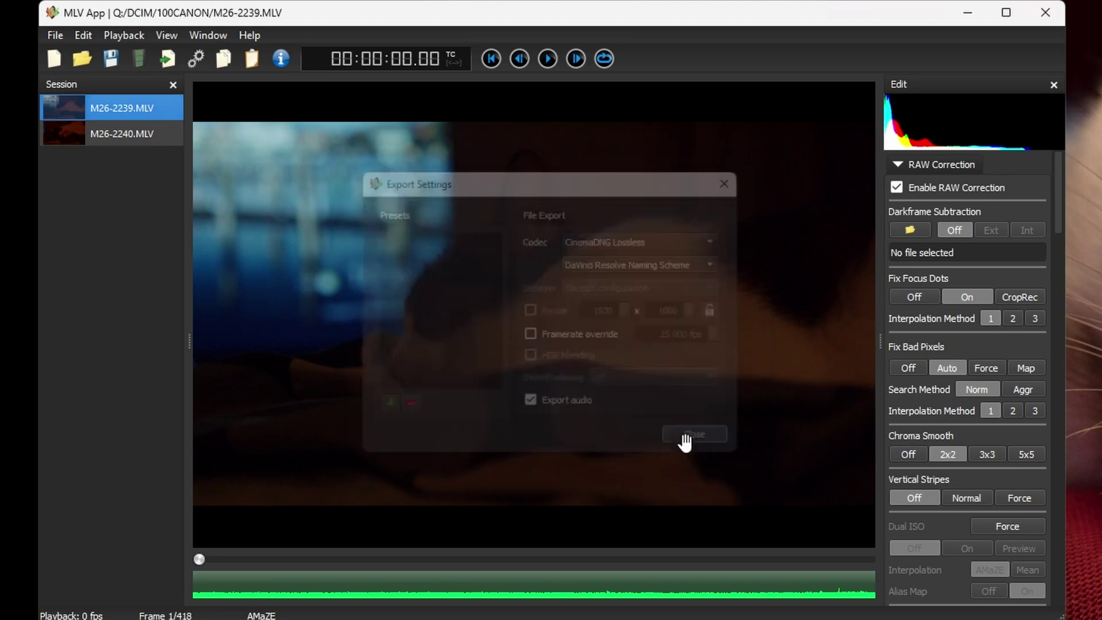
{"action": "left_click", "coordinate": [164, 67]}
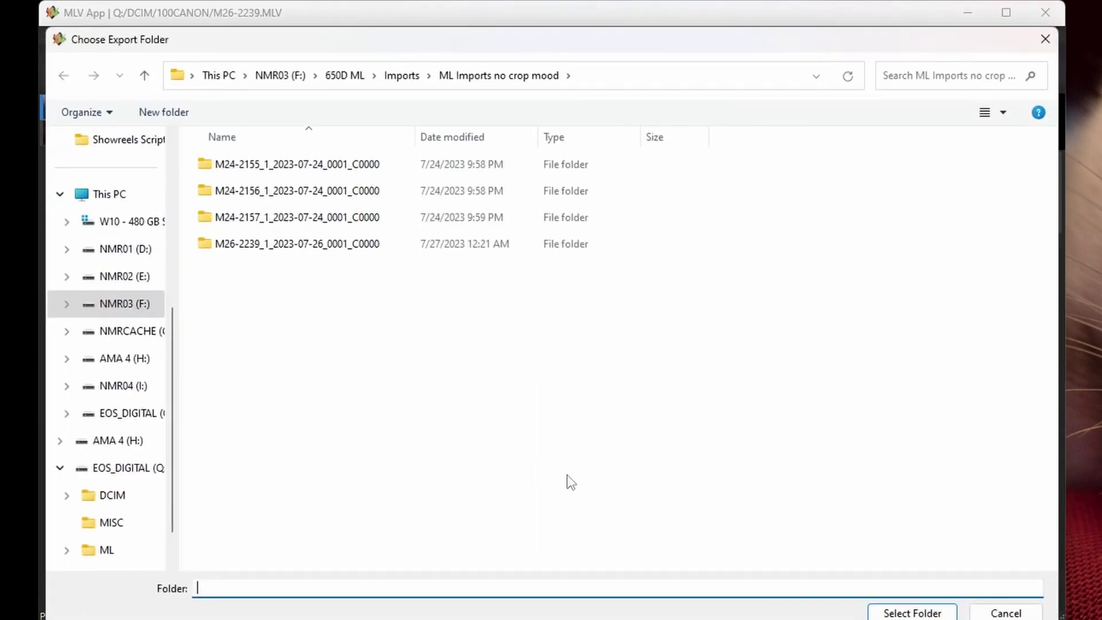
{"action": "left_click", "coordinate": [1006, 613]}
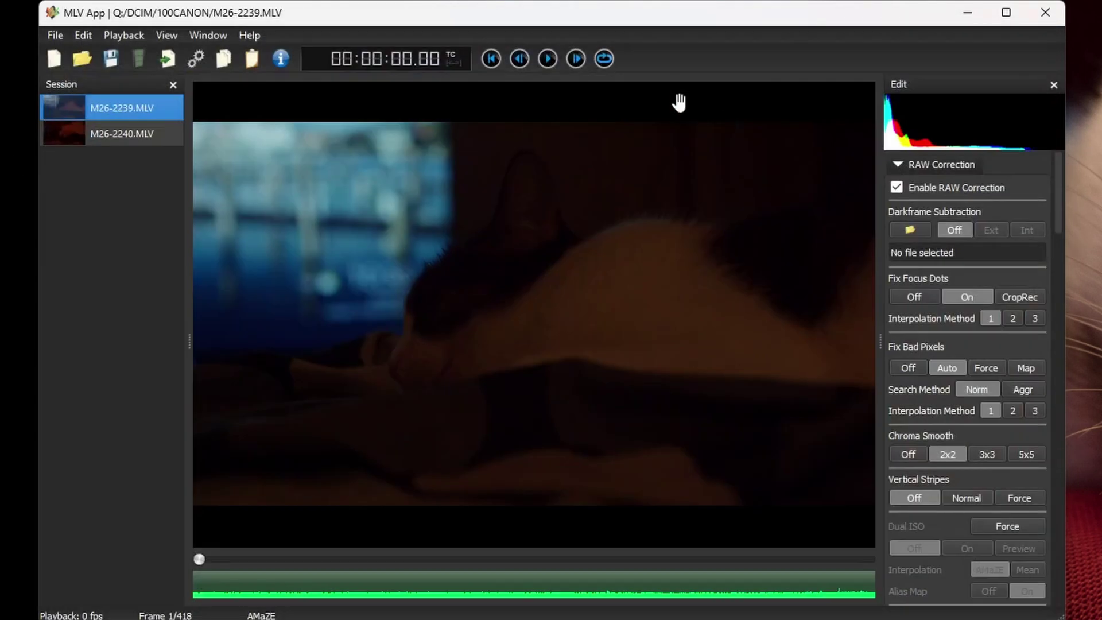
Quit MLV App without saving and bring DaVinci Resolve to the front.
{"action": "left_click", "coordinate": [1047, 9]}
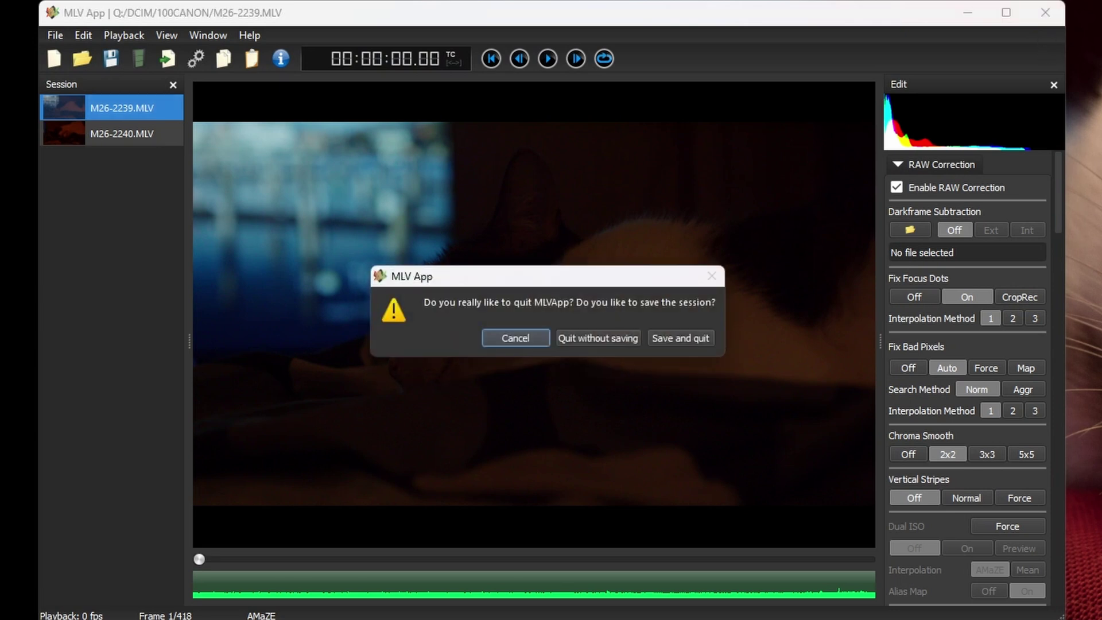
{"action": "left_click", "coordinate": [597, 337]}
{"action": "mouse_move", "coordinate": [251, 617]}
{"action": "left_click", "coordinate": [251, 574]}
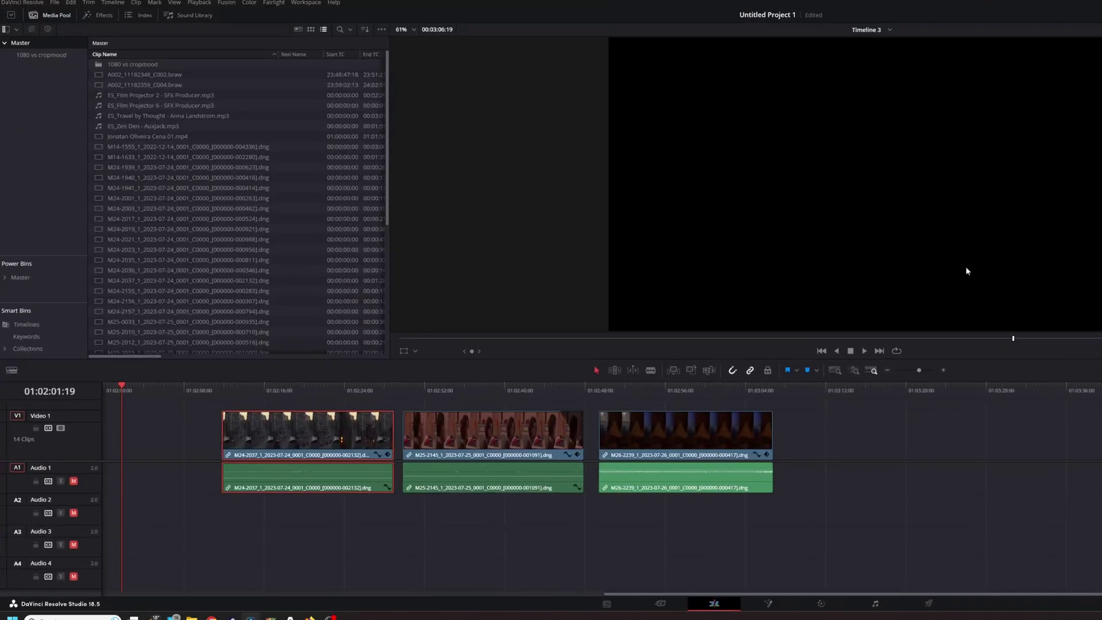
Scrub into the first clip of Timeline 3, enlarge the viewer, and go to the Color page.
{"action": "left_click", "coordinate": [241, 387]}
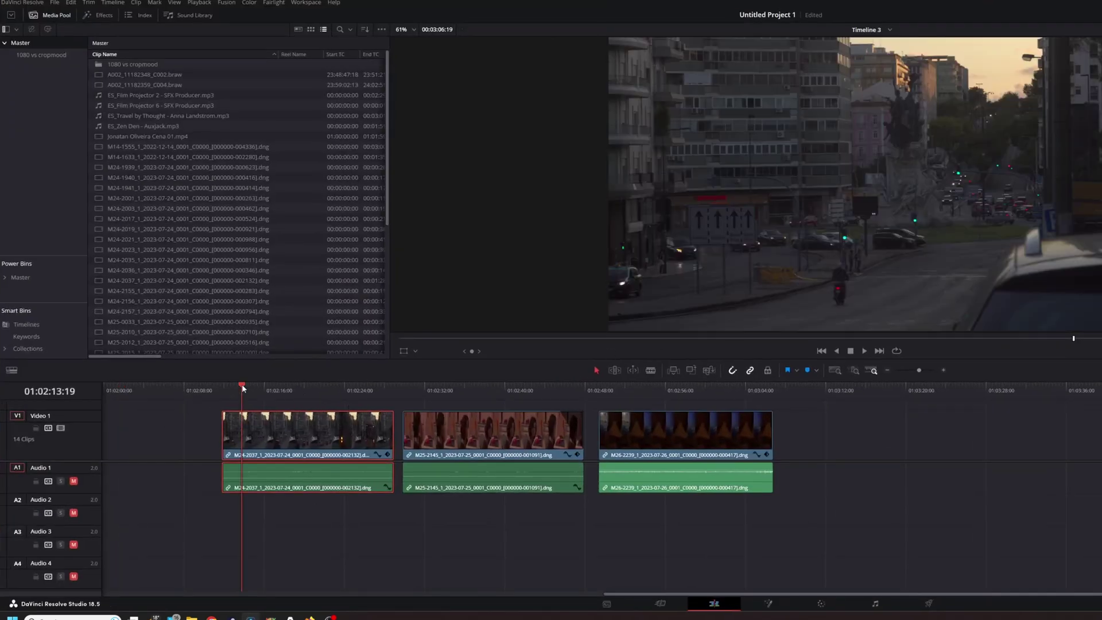
{"action": "left_click_drag", "start_coordinate": [285, 387], "coordinate": [308, 403]}
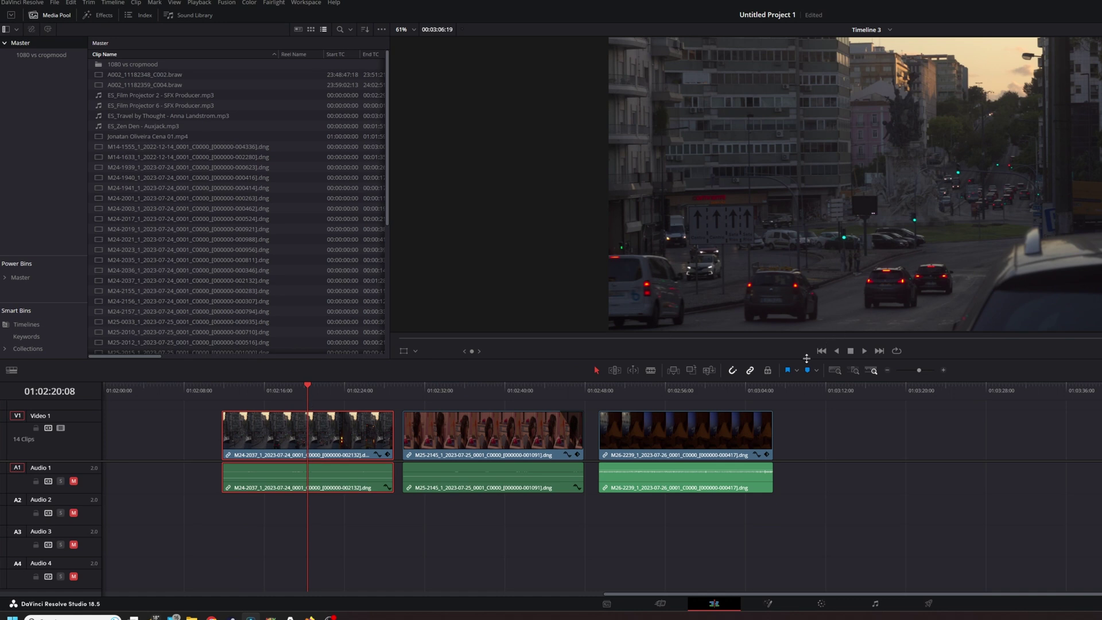
{"action": "left_click_drag", "start_coordinate": [815, 361], "coordinate": [816, 395]}
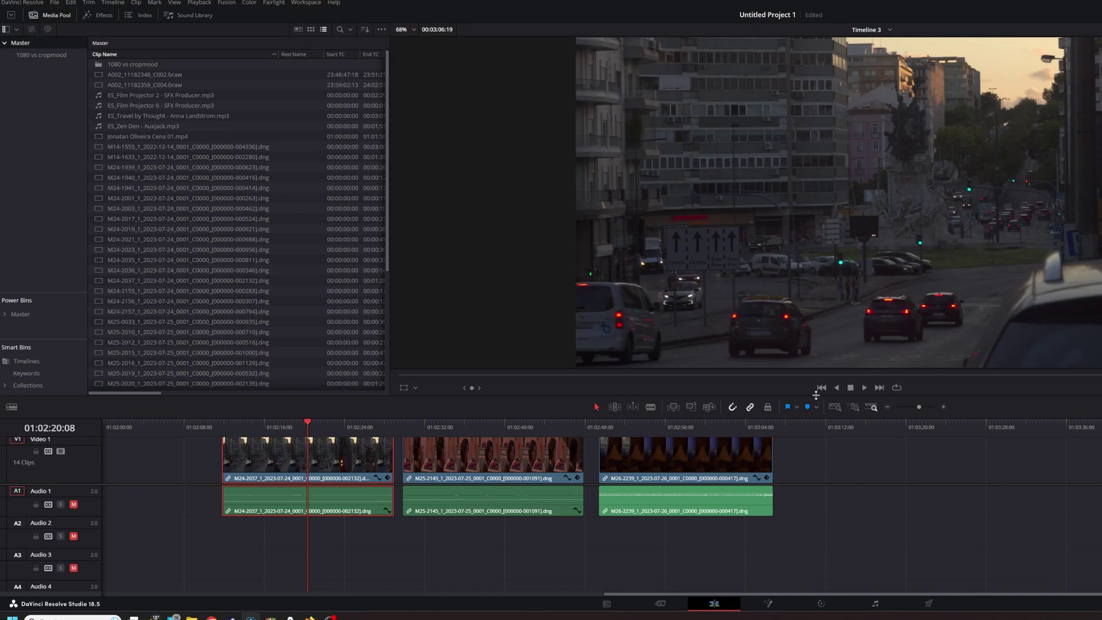
{"action": "left_click", "coordinate": [819, 604]}
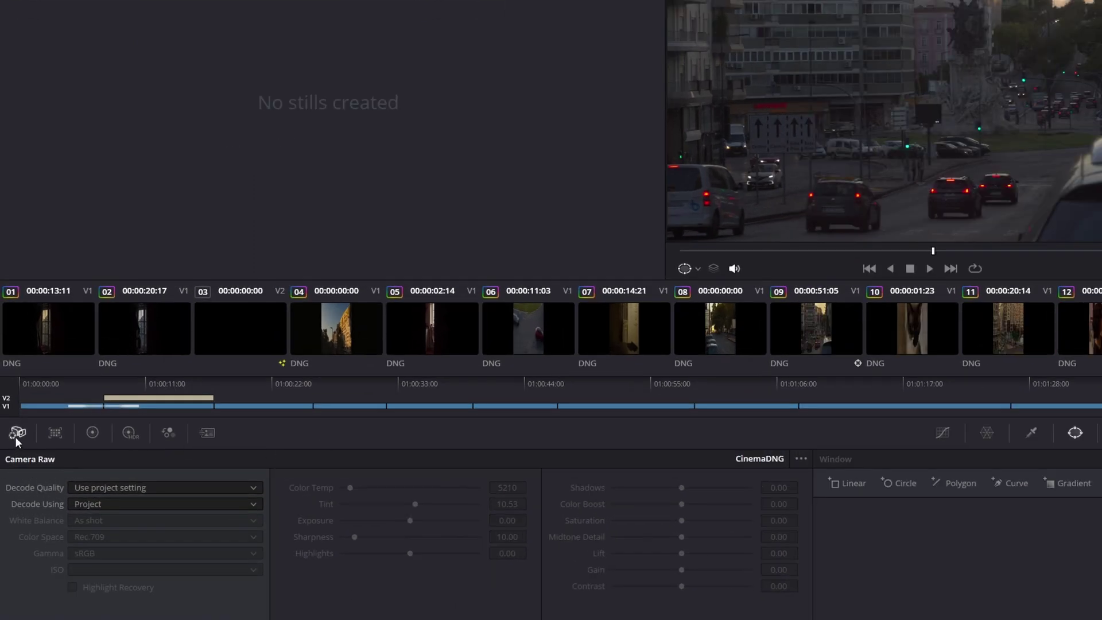
Set Camera Raw Decode Using to Clip and Color Space to Blackmagic Design.
{"action": "left_click", "coordinate": [91, 501]}
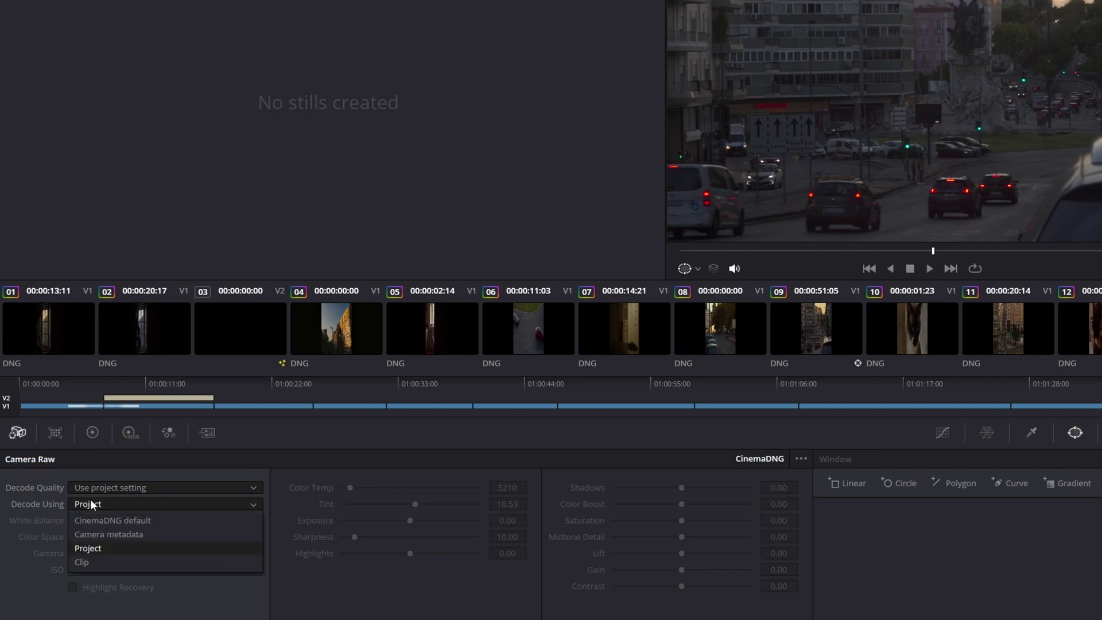
{"action": "left_click", "coordinate": [91, 559]}
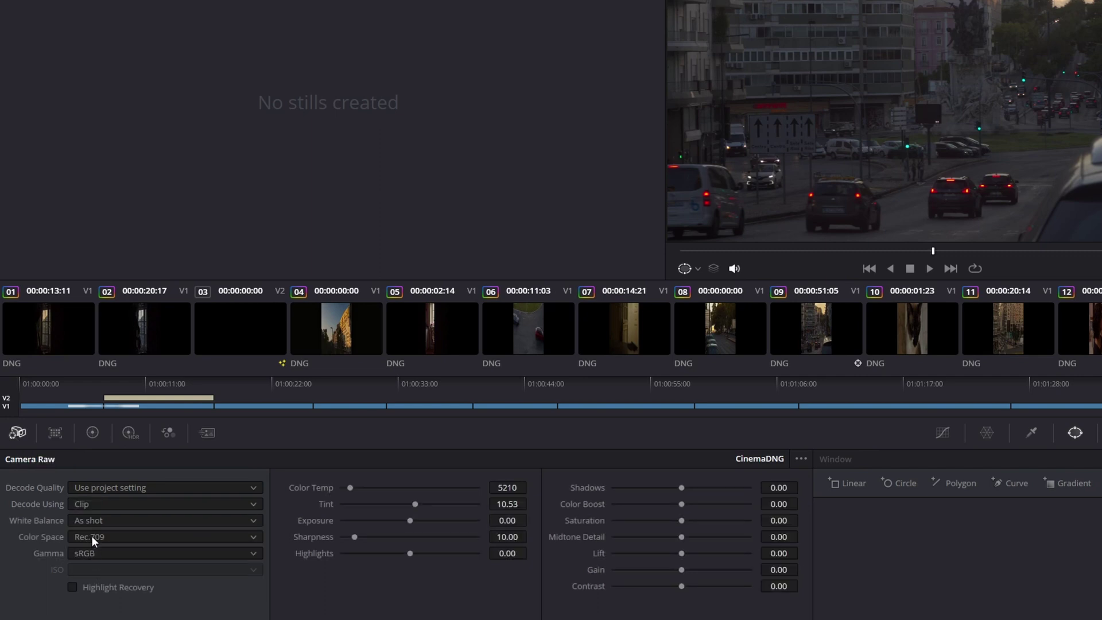
{"action": "left_click", "coordinate": [92, 535]}
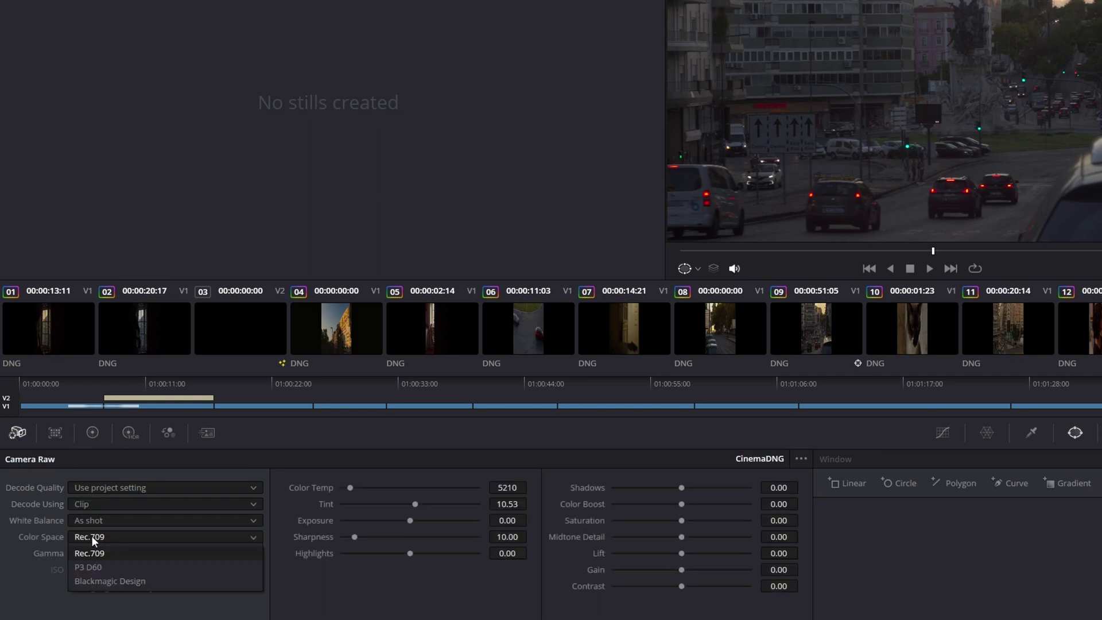
{"action": "left_click", "coordinate": [107, 581]}
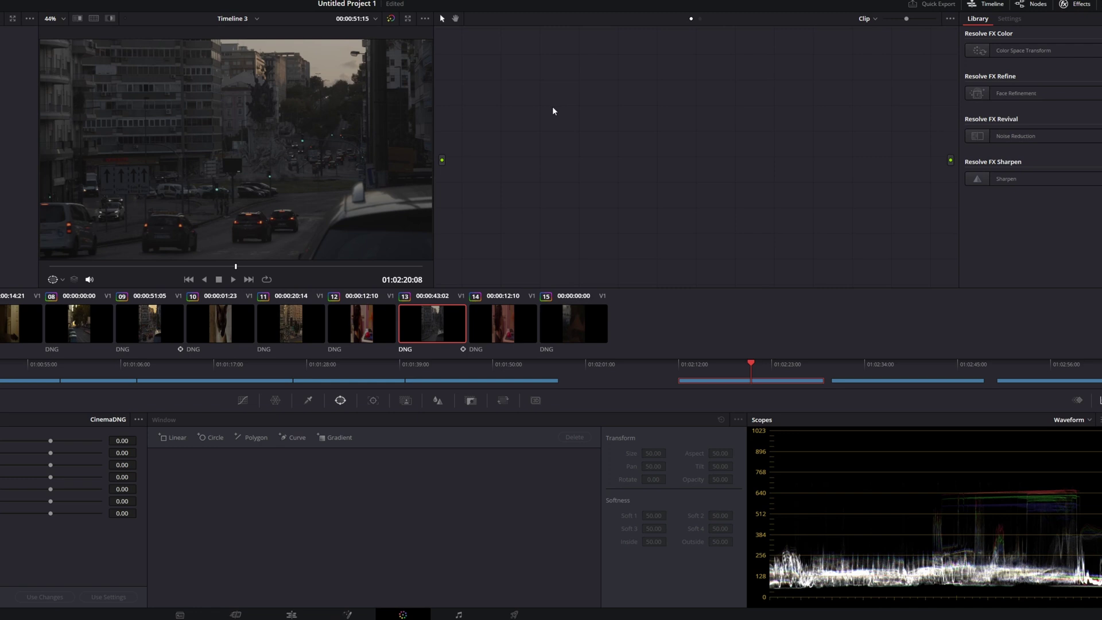
Add serial node 02 after node 01 and move it to the right end of the graph.
{"action": "key", "text": "alt+s"}
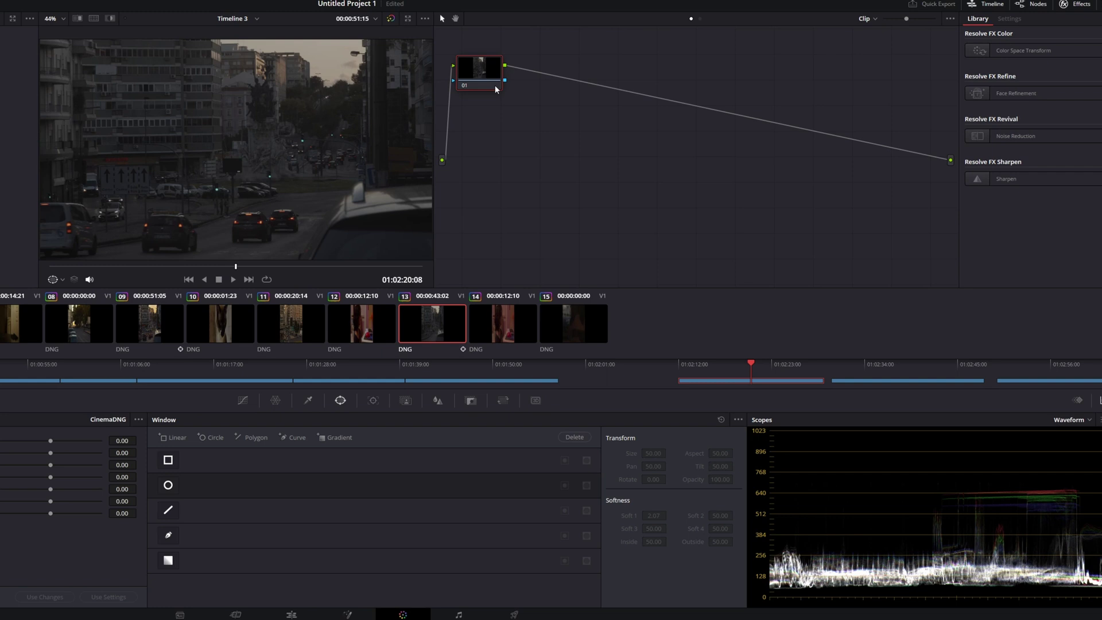
{"action": "key", "text": "alt+s"}
{"action": "left_click_drag", "start_coordinate": [531, 80], "coordinate": [898, 77]}
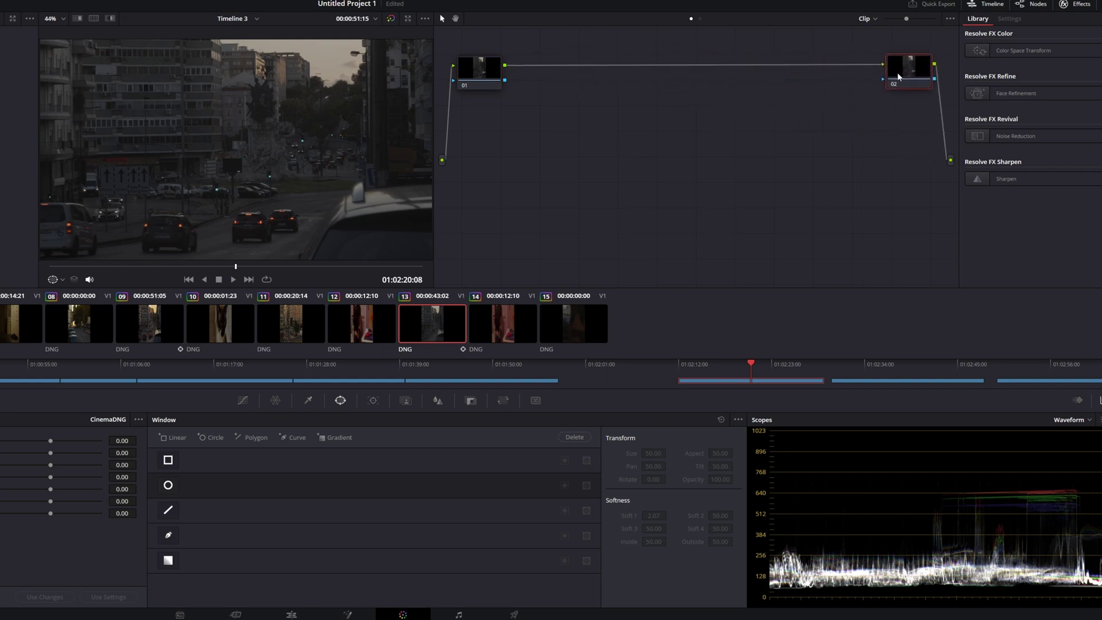
Label node 01 INPUT and node 02 OUTPUT.
{"action": "left_click", "coordinate": [479, 67]}
{"action": "right_click", "coordinate": [477, 68]}
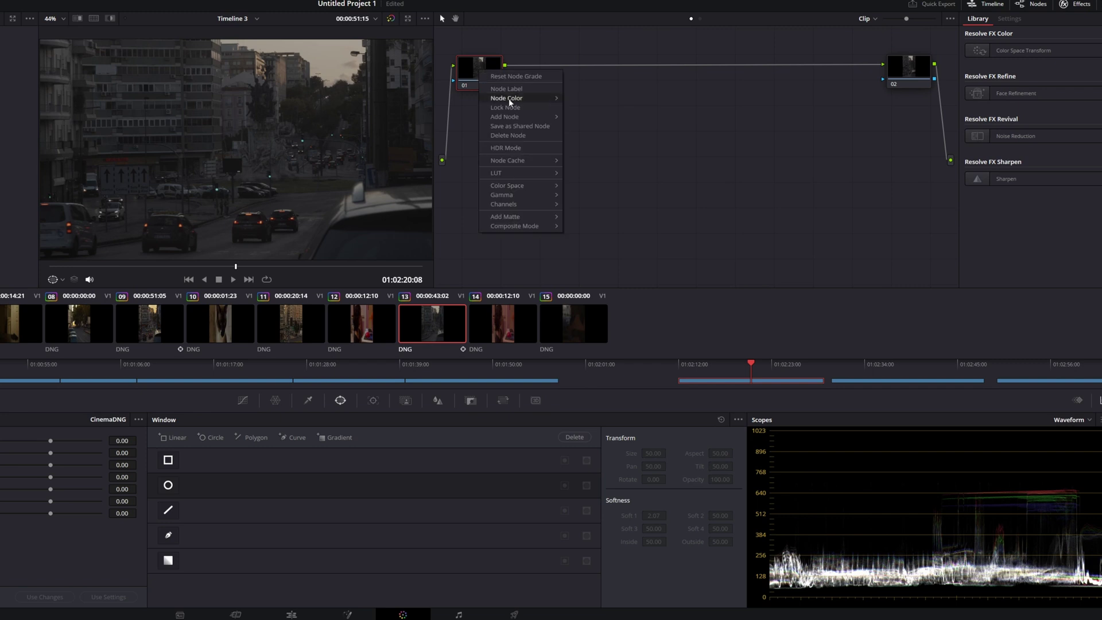
{"action": "key", "text": "Escape"}
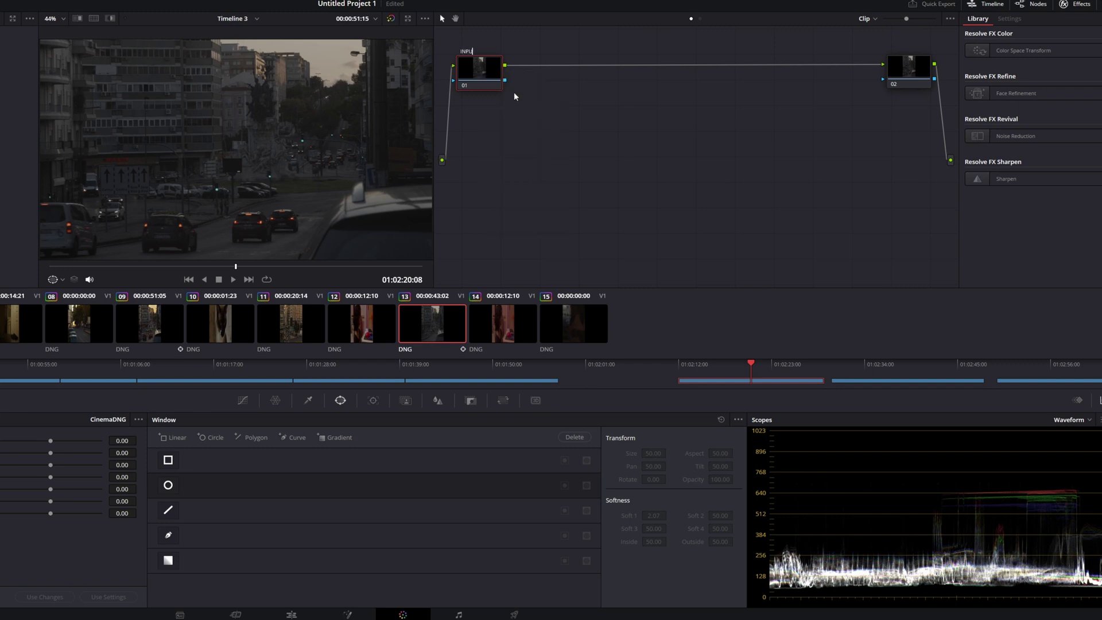
{"action": "type", "text": "T"}
{"action": "key", "text": "Return"}
{"action": "right_click", "coordinate": [901, 65]}
{"action": "left_click", "coordinate": [917, 84]}
{"action": "left_click", "coordinate": [916, 73]}
{"action": "left_click", "coordinate": [482, 67]}
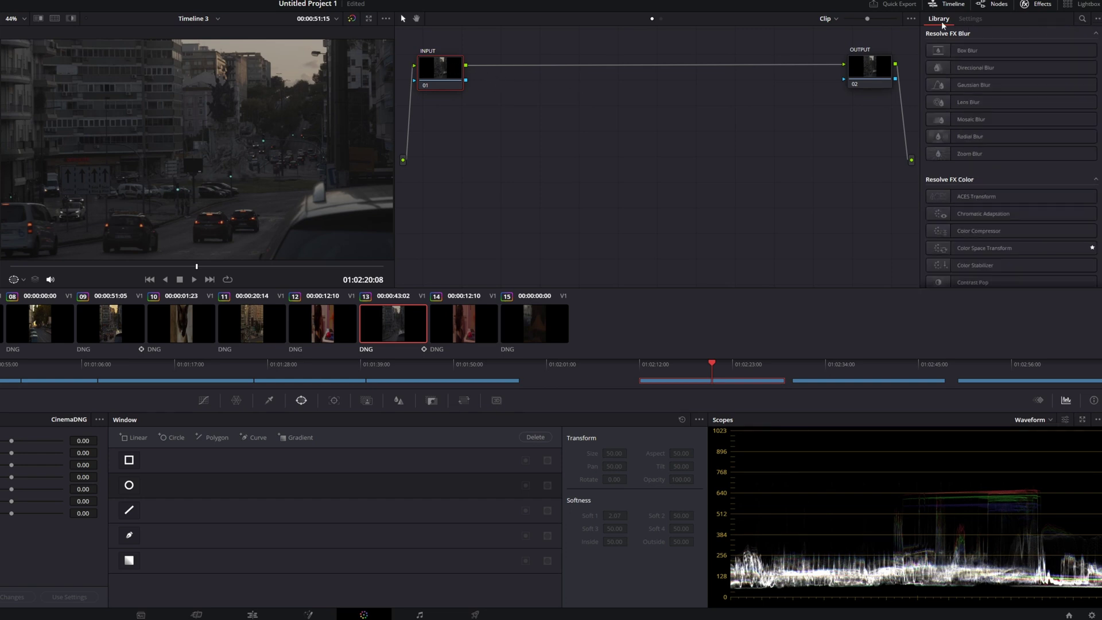
Search the Effects Library for Color Space Transform and apply it to the OUTPUT and INPUT nodes.
{"action": "left_click", "coordinate": [1081, 19]}
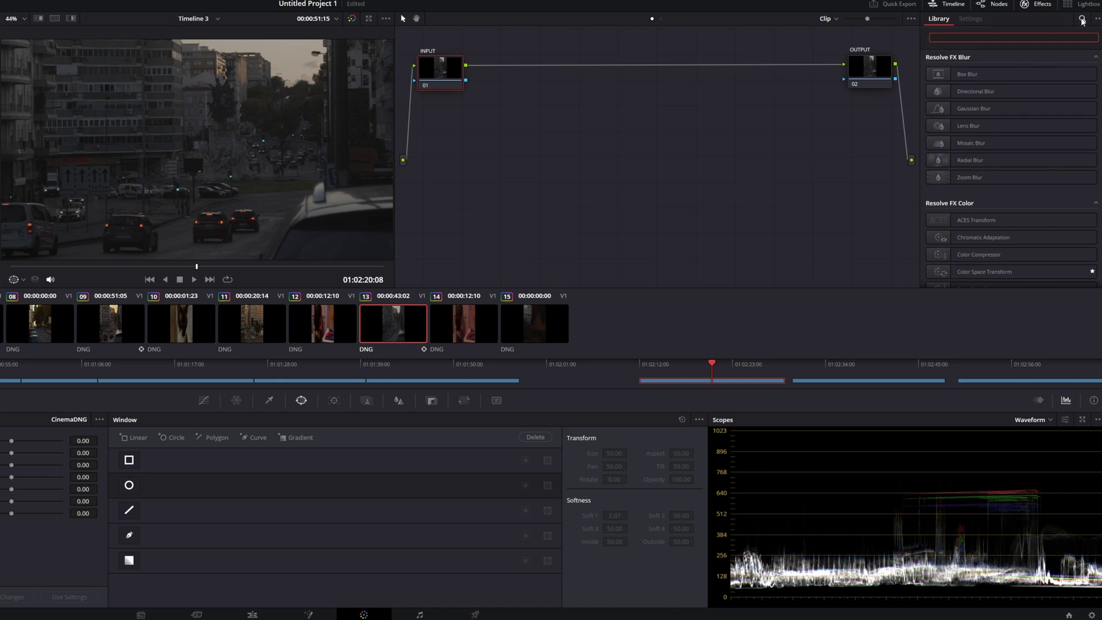
{"action": "type", "text": "coo"}
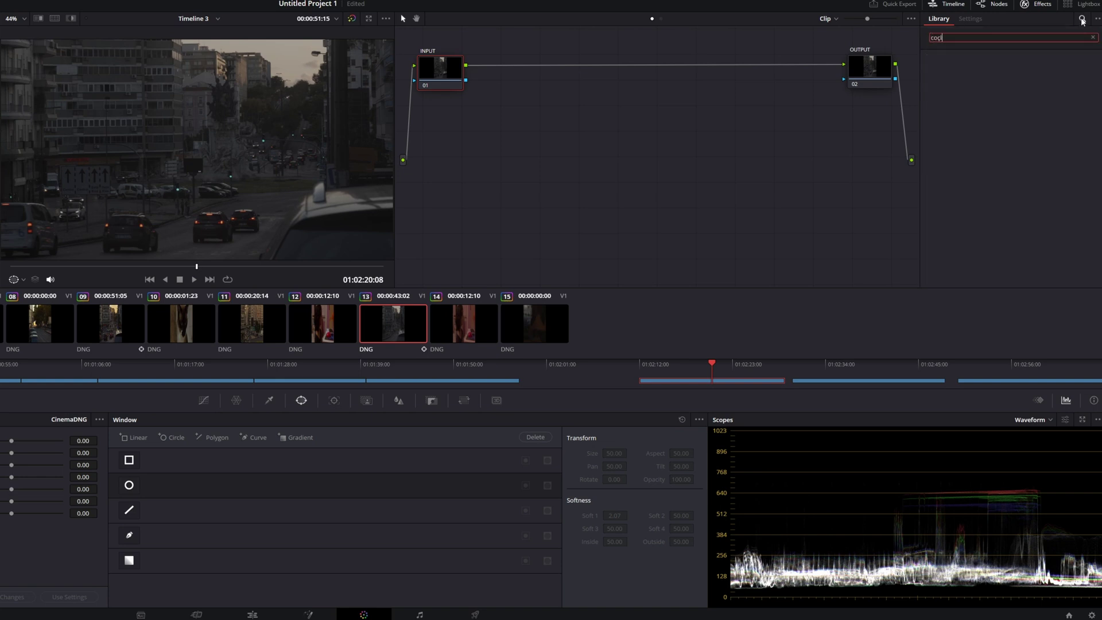
{"action": "key", "text": "BackSpace"}
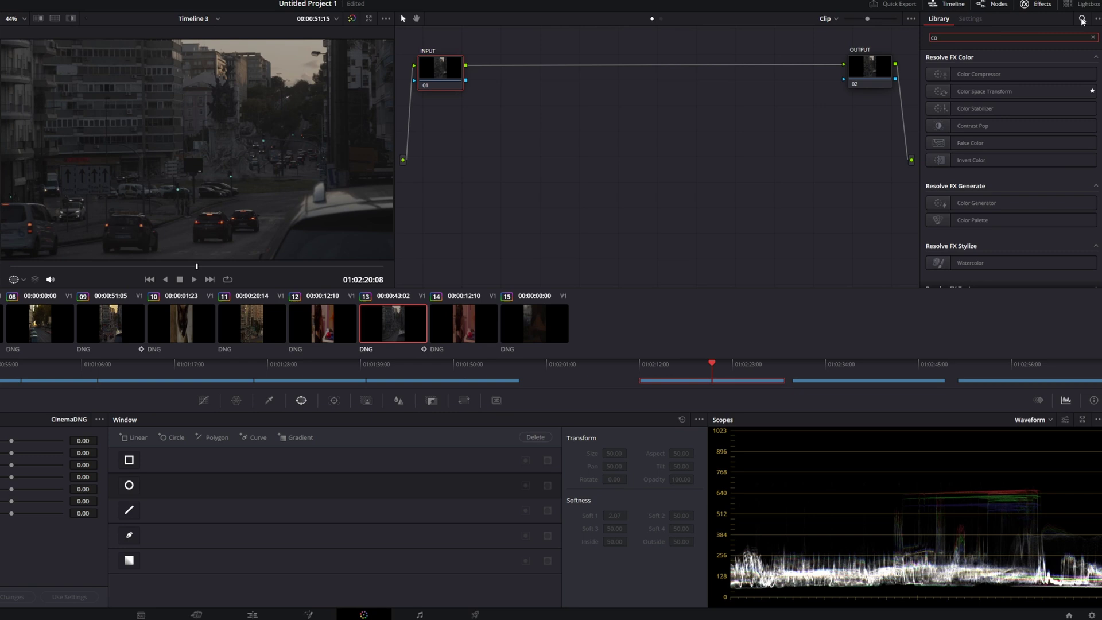
{"action": "type", "text": "lo"}
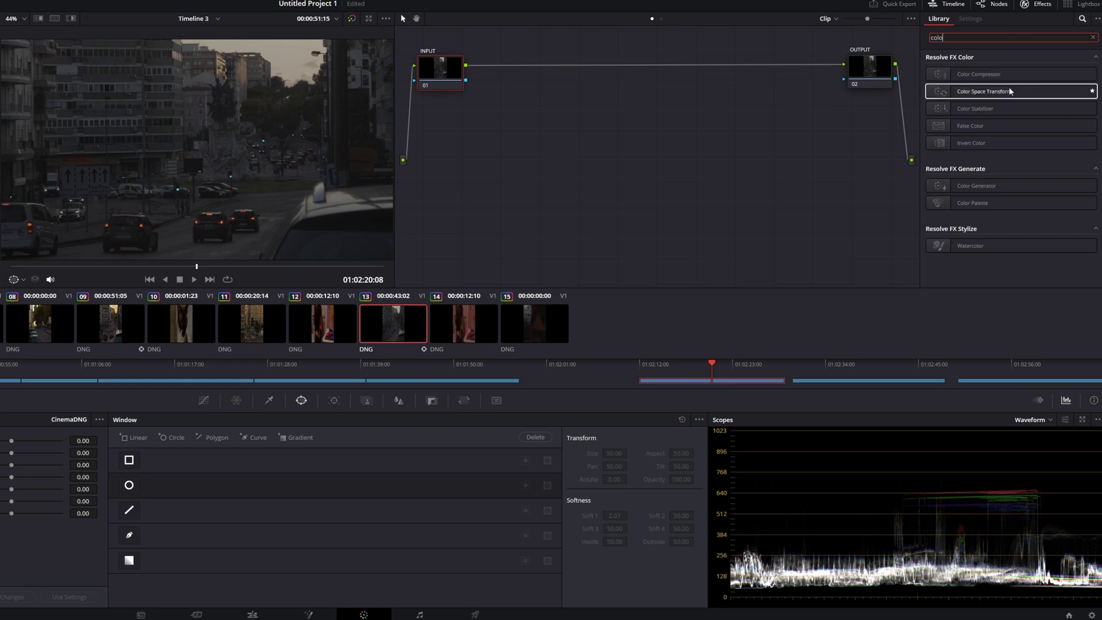
{"action": "left_click_drag", "start_coordinate": [1010, 91], "coordinate": [867, 70]}
{"action": "left_click_drag", "start_coordinate": [958, 90], "coordinate": [438, 69]}
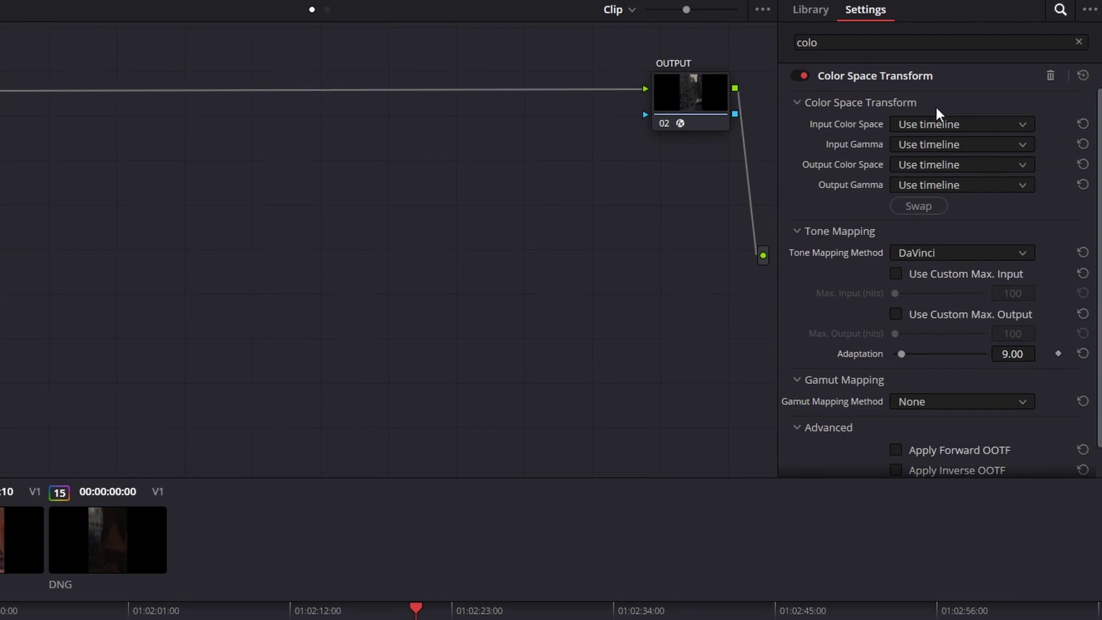
Set the INPUT transform from Blackmagic Design Film Gen 1/Film to DaVinci Wide Gamut/Intermediate.
{"action": "left_click", "coordinate": [1005, 83]}
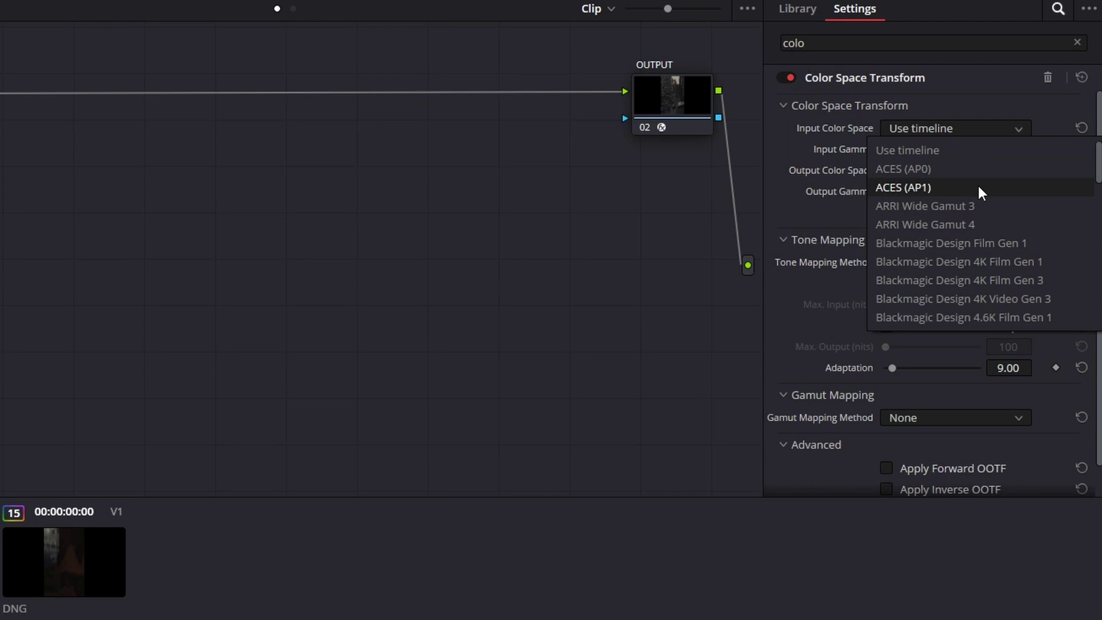
{"action": "left_click", "coordinate": [969, 252]}
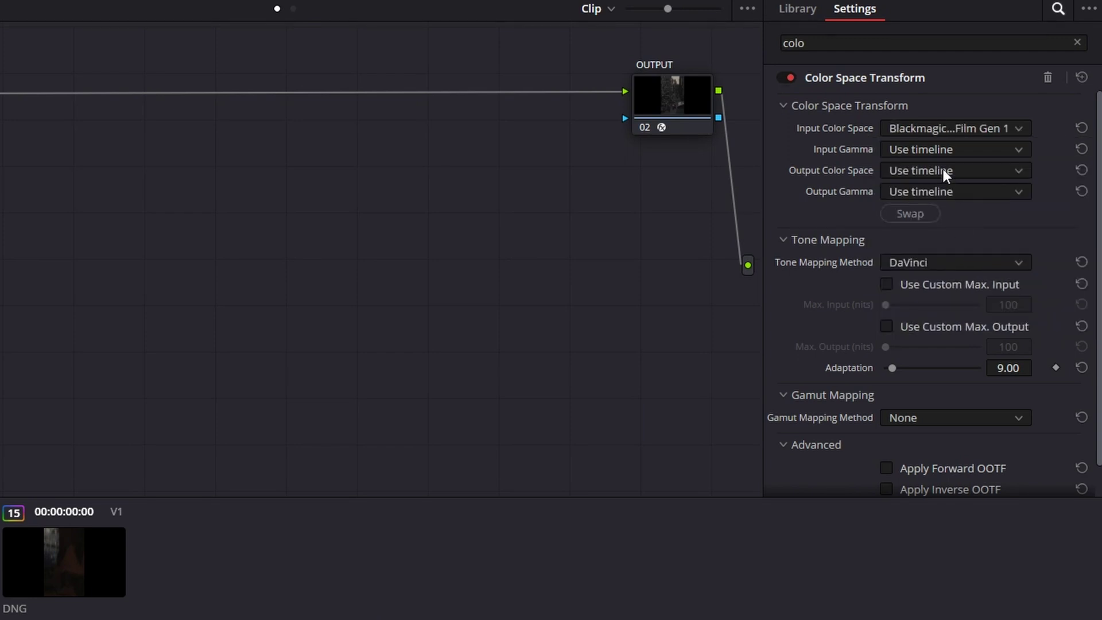
{"action": "left_click", "coordinate": [928, 149]}
{"action": "scroll", "coordinate": [960, 301], "scroll_direction": "down", "scroll_amount": 3}
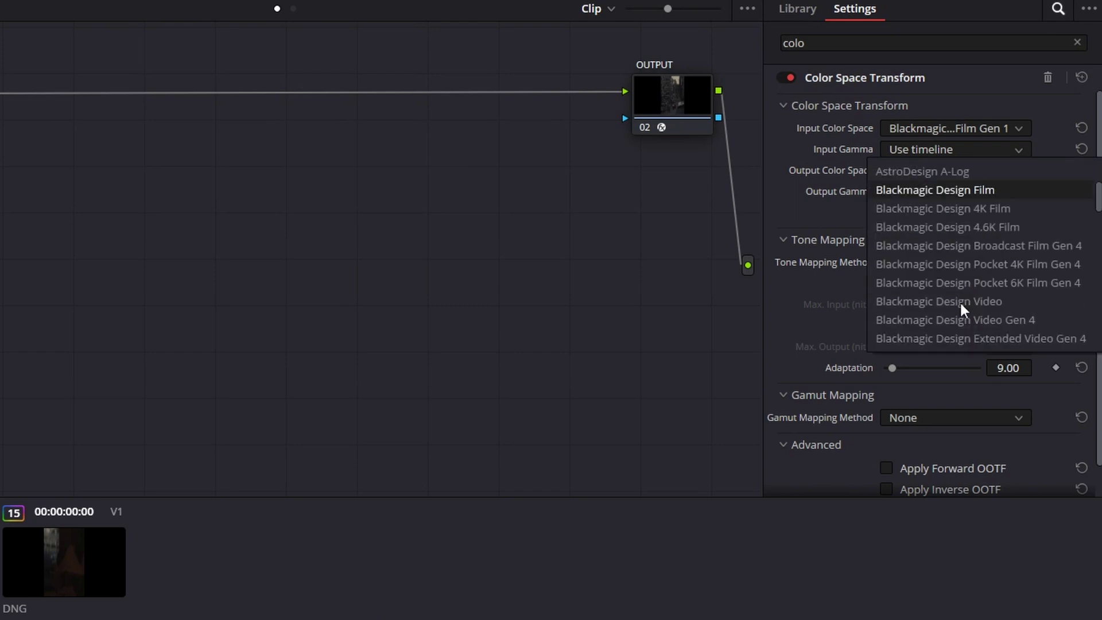
{"action": "left_click", "coordinate": [957, 195]}
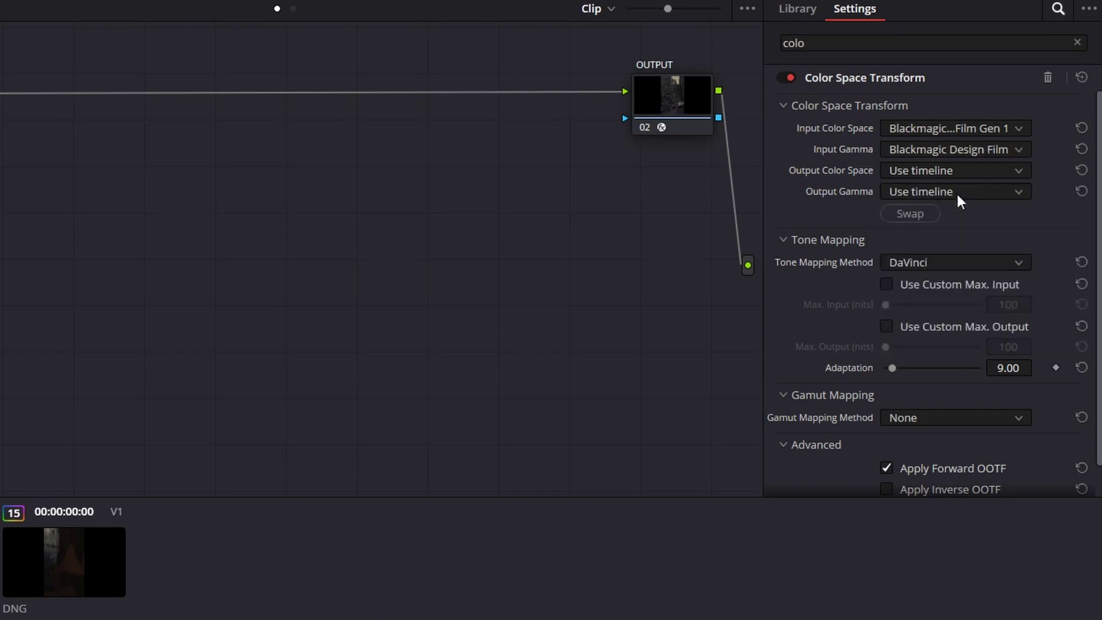
{"action": "left_click", "coordinate": [933, 170]}
{"action": "scroll", "coordinate": [960, 250], "scroll_direction": "down", "scroll_amount": 3}
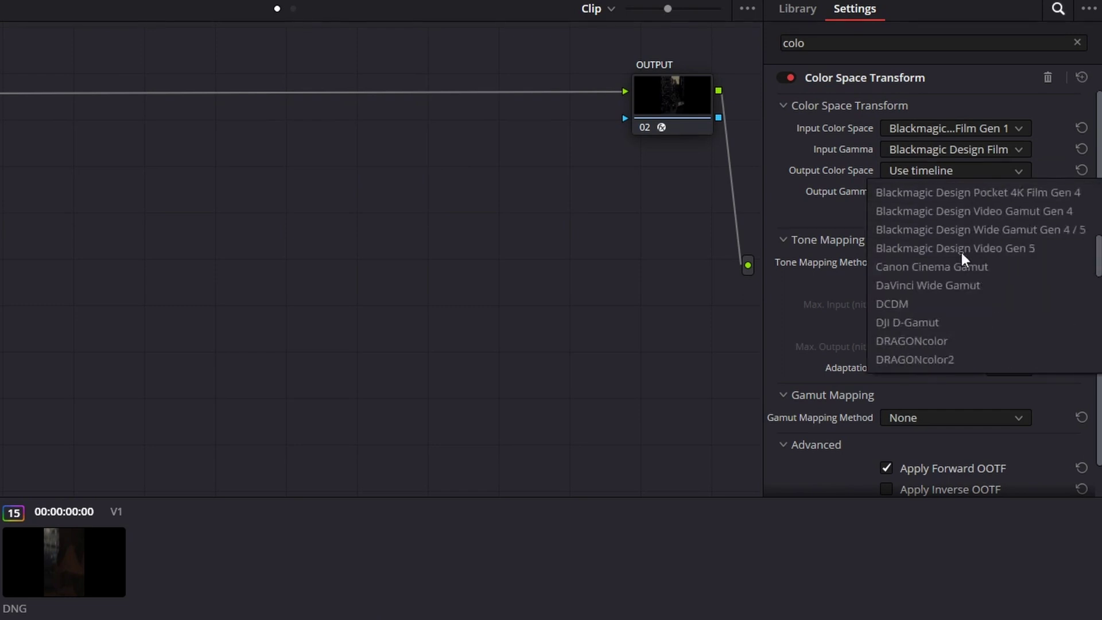
{"action": "left_click", "coordinate": [947, 284]}
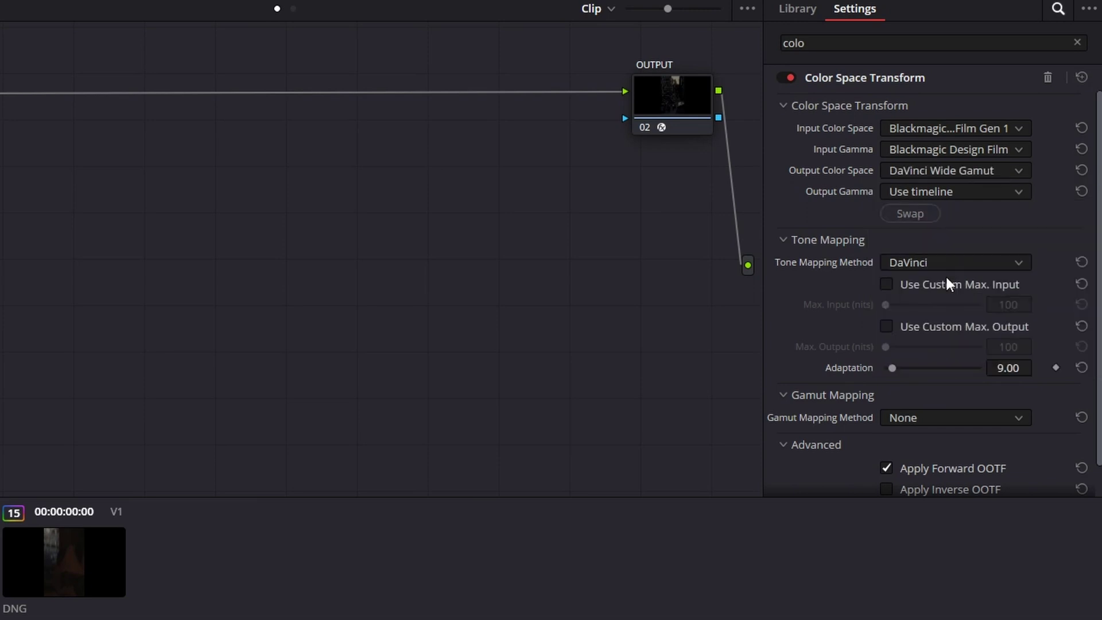
{"action": "left_click", "coordinate": [931, 191]}
{"action": "scroll", "coordinate": [925, 287], "scroll_direction": "down", "scroll_amount": 5}
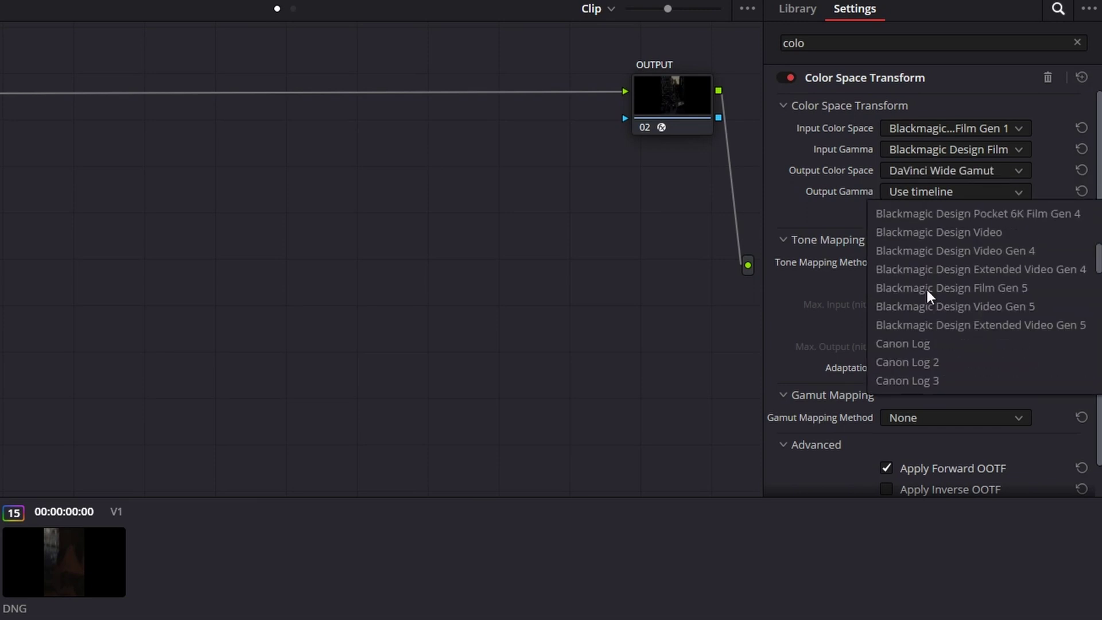
{"action": "left_click", "coordinate": [932, 305]}
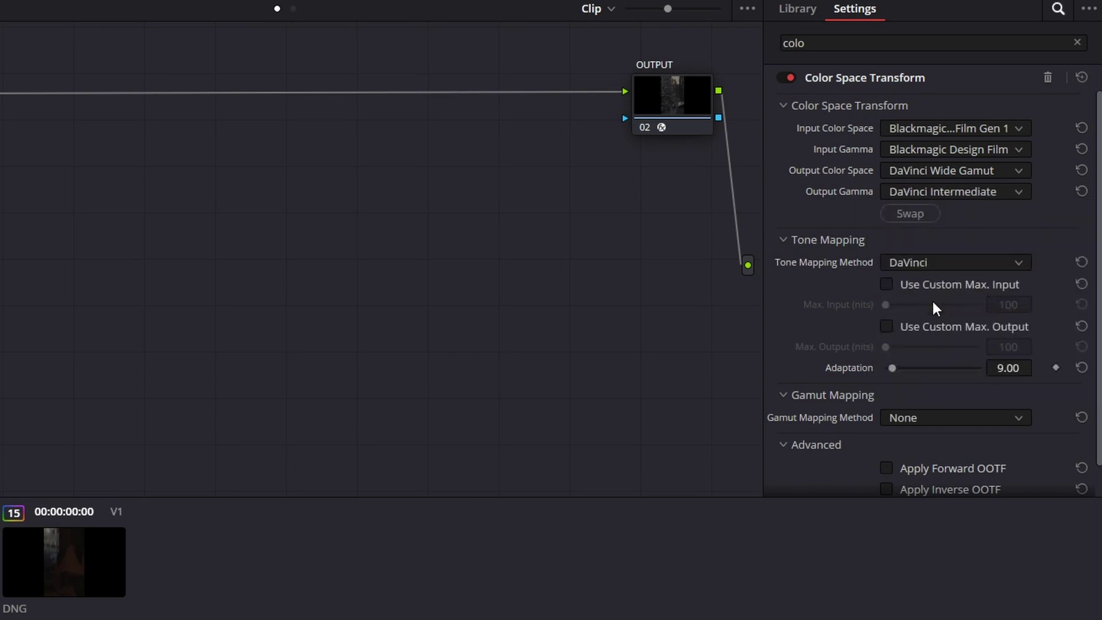
Select the OUTPUT node and set its input to DaVinci Wide Gamut / DaVinci Intermediate.
{"action": "left_click", "coordinate": [653, 93]}
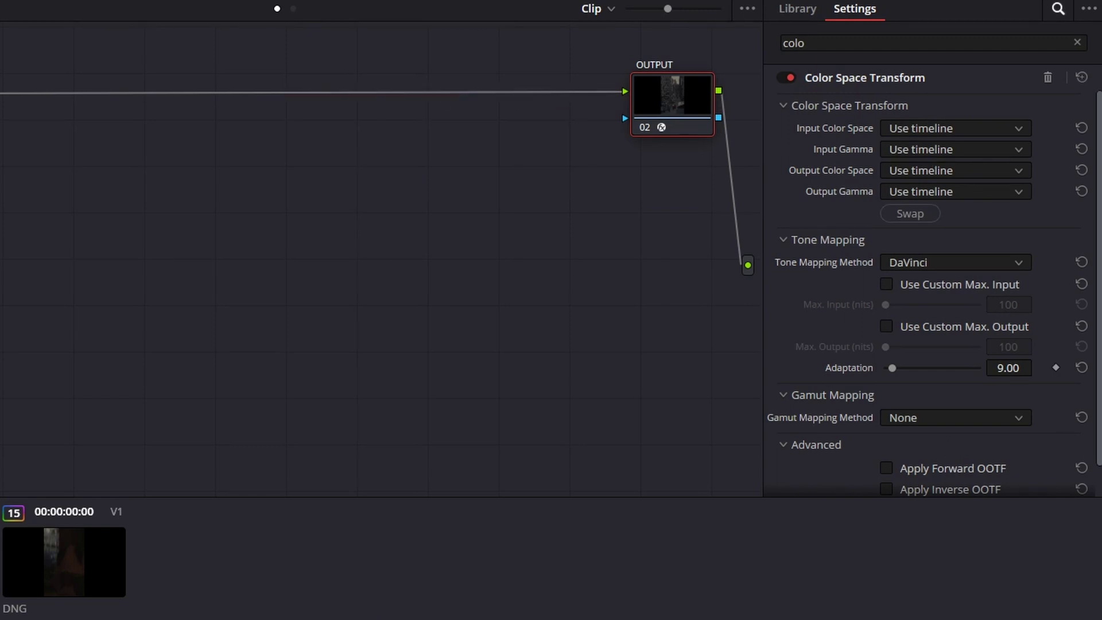
{"action": "mouse_move", "coordinate": [656, 100]}
{"action": "left_mouse_down"}
{"action": "mouse_move", "coordinate": [677, 106]}
{"action": "mouse_move", "coordinate": [664, 104]}
{"action": "left_mouse_up"}
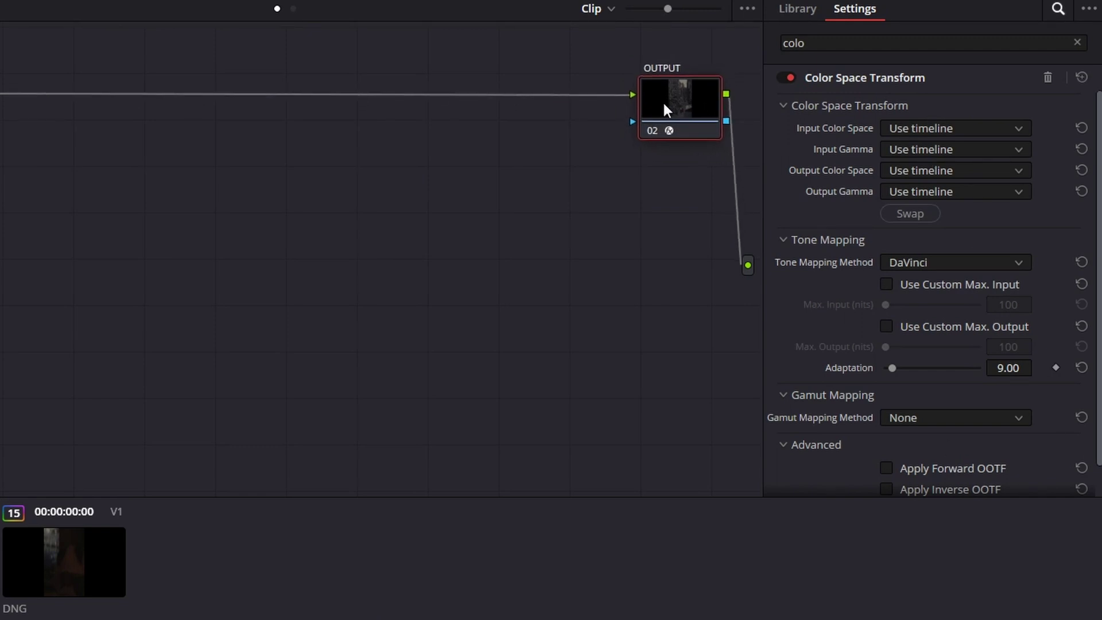
{"action": "left_click", "coordinate": [921, 127]}
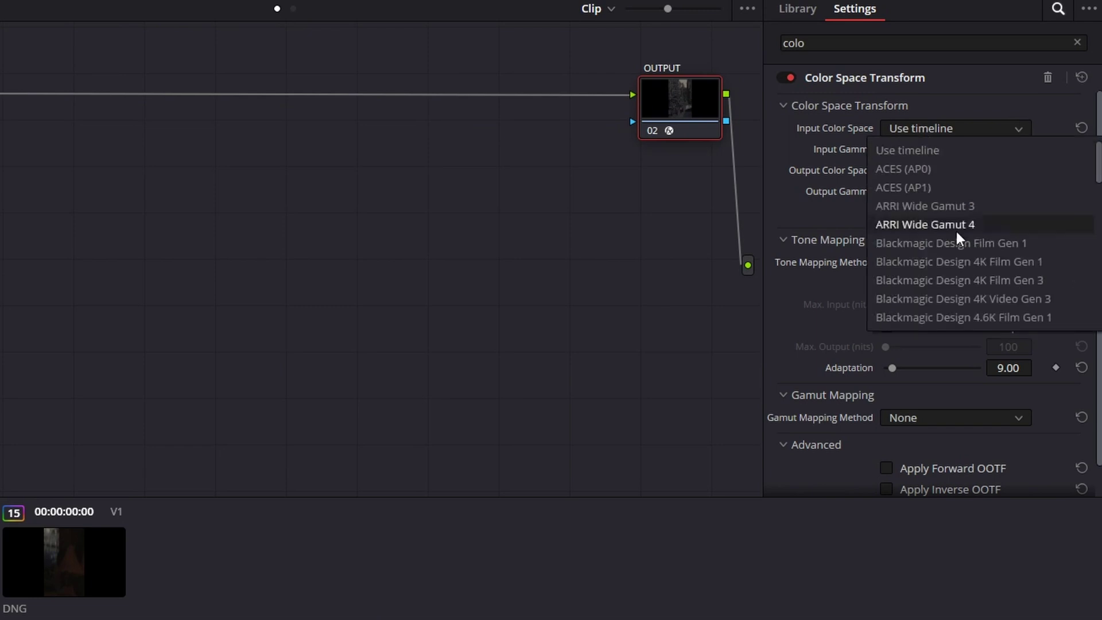
{"action": "scroll", "coordinate": [958, 232], "scroll_direction": "down", "scroll_amount": 5}
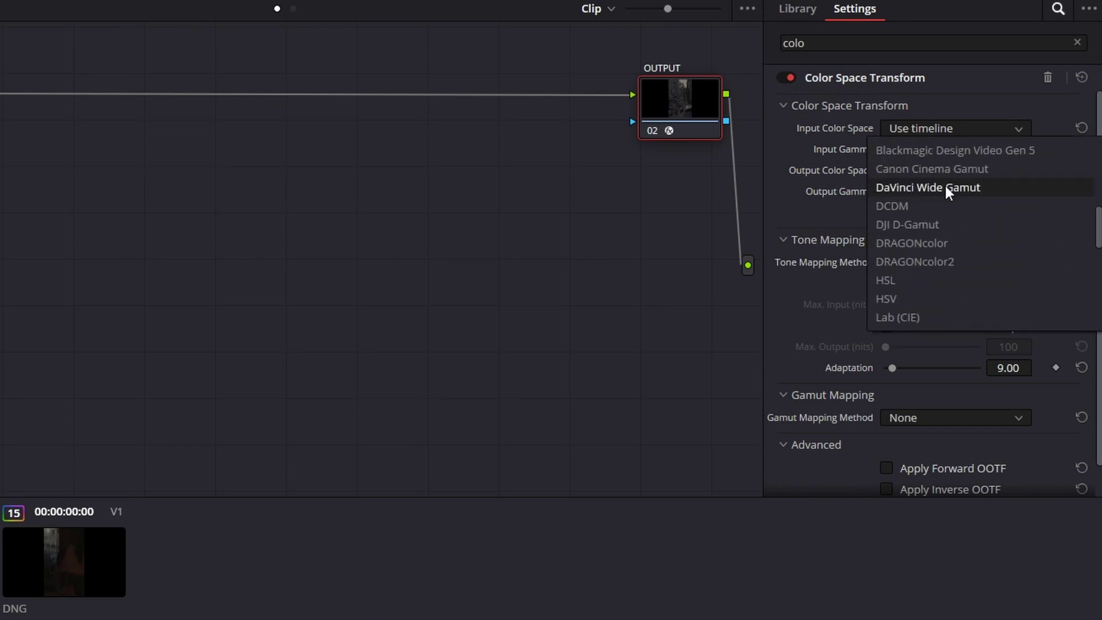
{"action": "left_click", "coordinate": [943, 182]}
{"action": "left_click", "coordinate": [938, 175]}
{"action": "scroll", "coordinate": [939, 280], "scroll_direction": "down", "scroll_amount": 5}
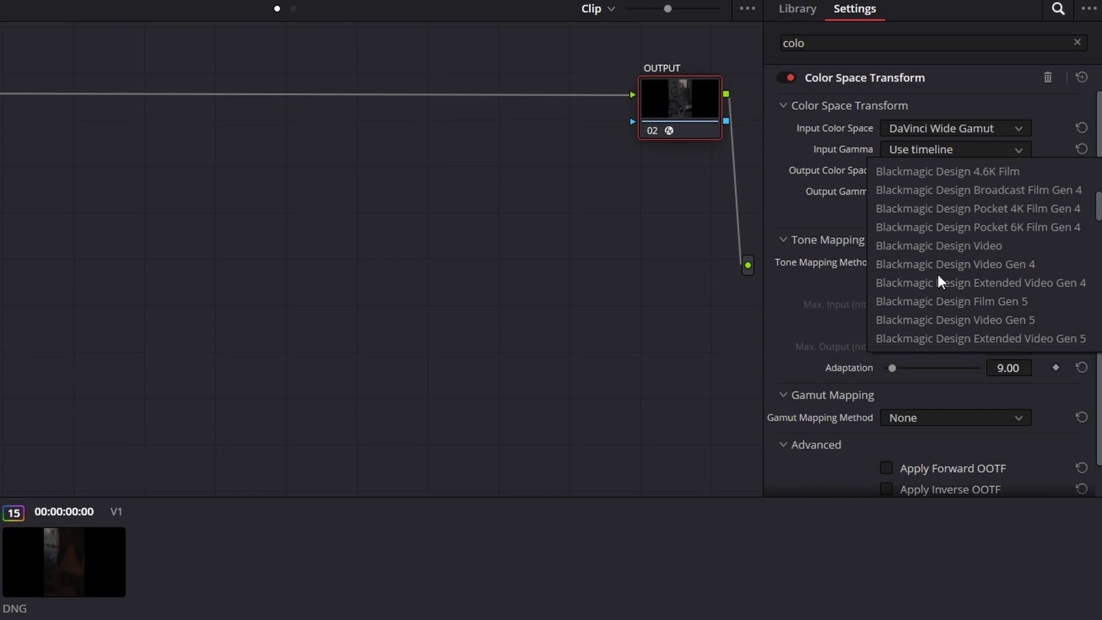
{"action": "scroll", "coordinate": [938, 275], "scroll_direction": "down", "scroll_amount": 2}
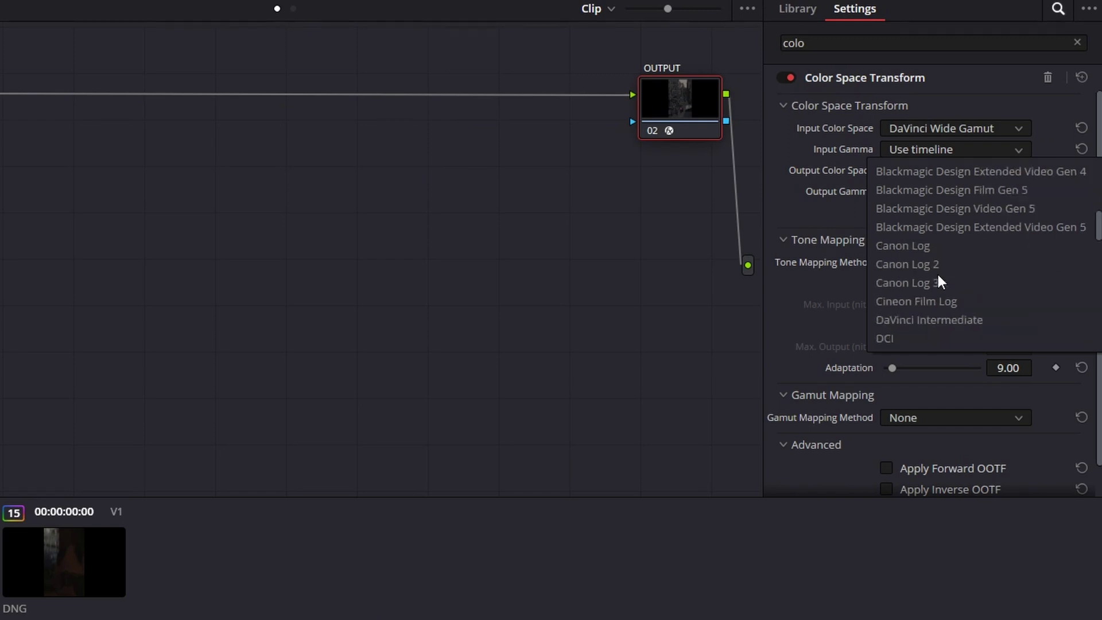
{"action": "left_click", "coordinate": [937, 315]}
Set the OUTPUT transform's output to Rec.709 Gamma 2.4 with tone mapping None.
{"action": "left_click", "coordinate": [908, 170]}
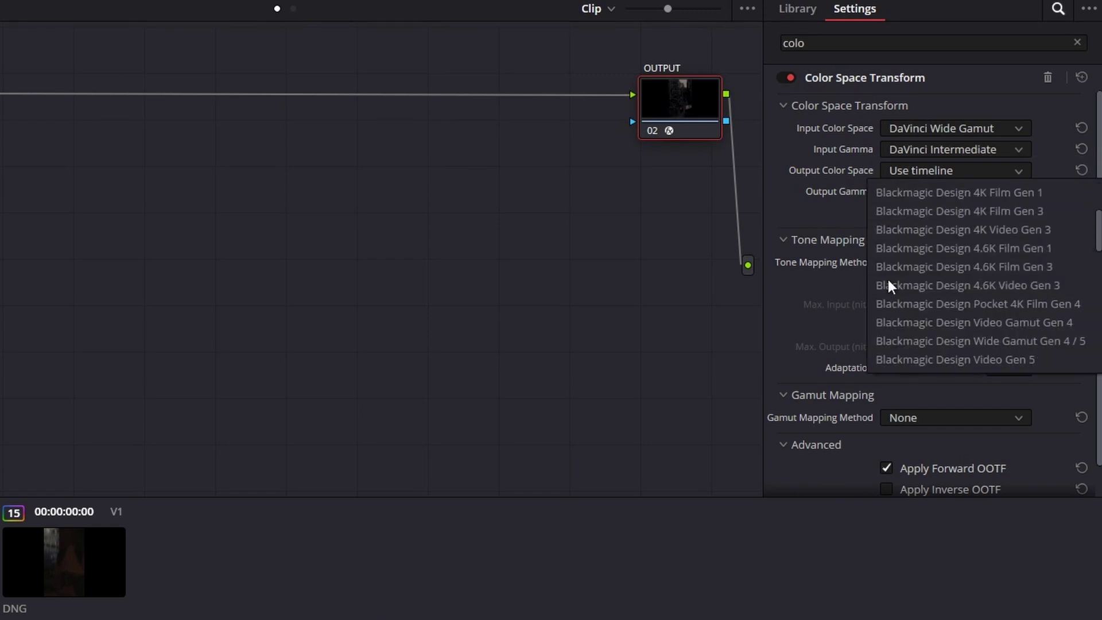
{"action": "scroll", "coordinate": [887, 280], "scroll_direction": "down", "scroll_amount": 3}
{"action": "scroll", "coordinate": [887, 285], "scroll_direction": "down", "scroll_amount": 3}
{"action": "left_click", "coordinate": [909, 274]}
{"action": "left_click", "coordinate": [905, 270]}
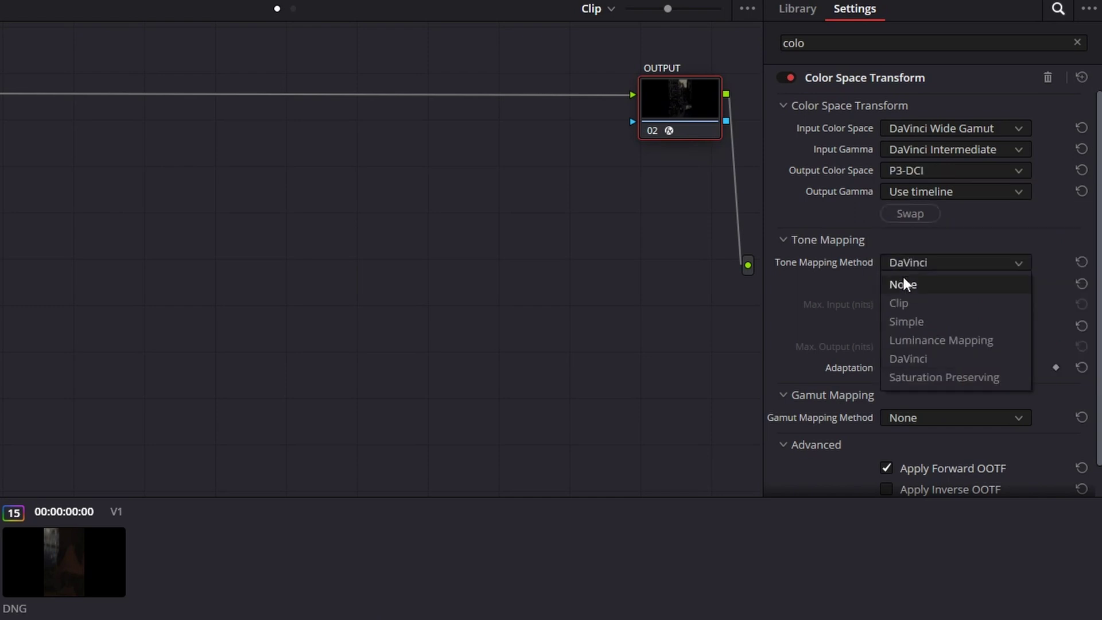
{"action": "left_click", "coordinate": [903, 280]}
{"action": "left_click", "coordinate": [913, 171]}
{"action": "left_click", "coordinate": [914, 285]}
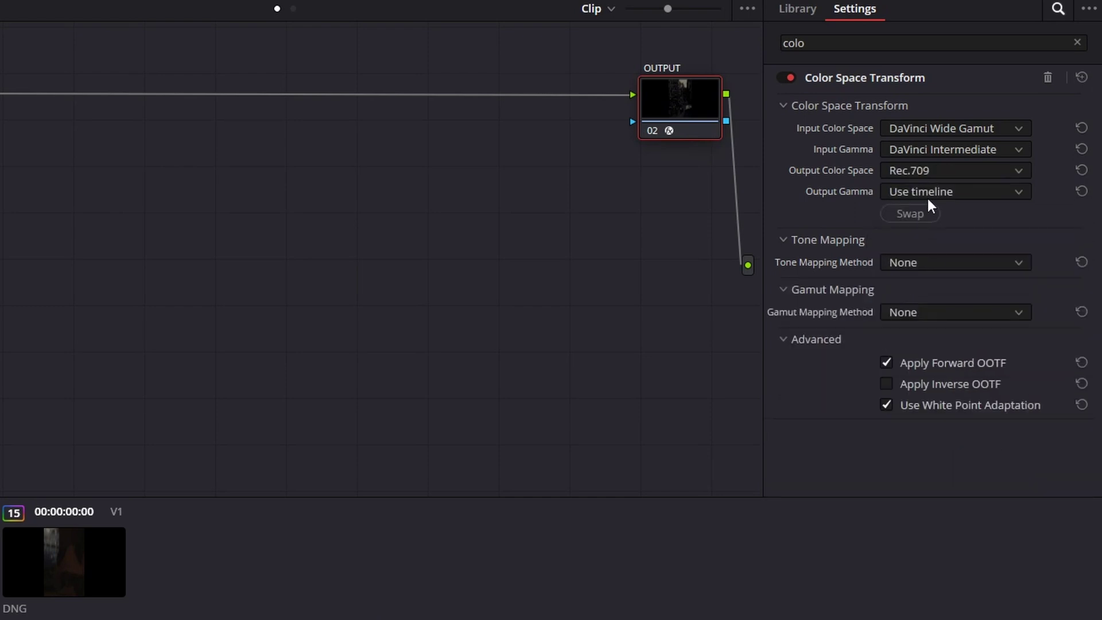
{"action": "left_click", "coordinate": [926, 194]}
{"action": "scroll", "coordinate": [935, 295], "scroll_direction": "down", "scroll_amount": 5}
{"action": "scroll", "coordinate": [935, 295], "scroll_direction": "down", "scroll_amount": 3}
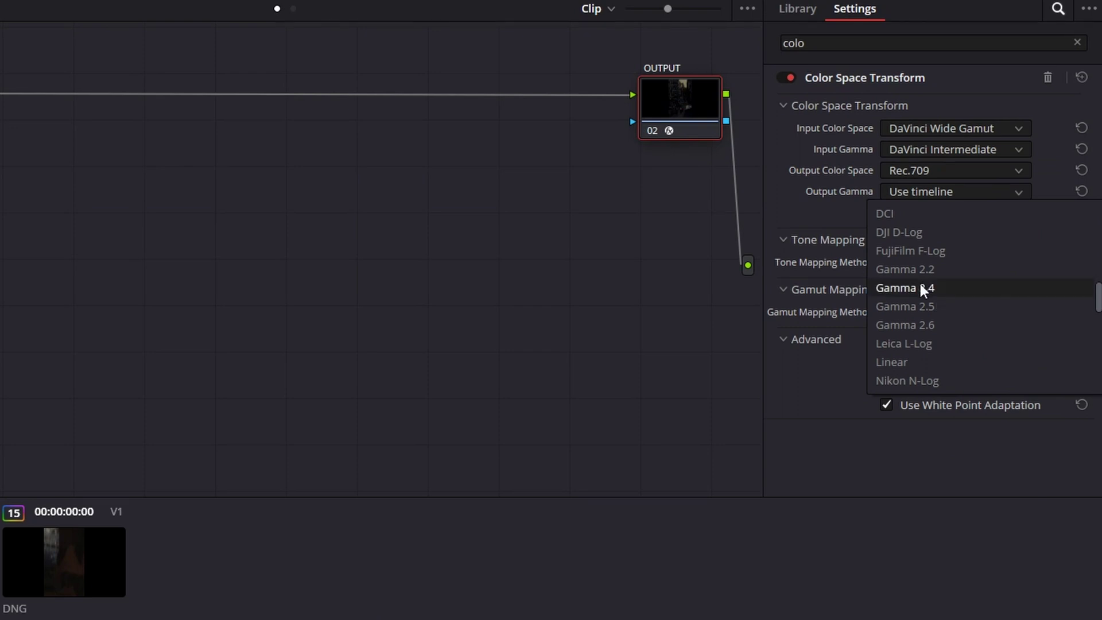
{"action": "left_click", "coordinate": [921, 285]}
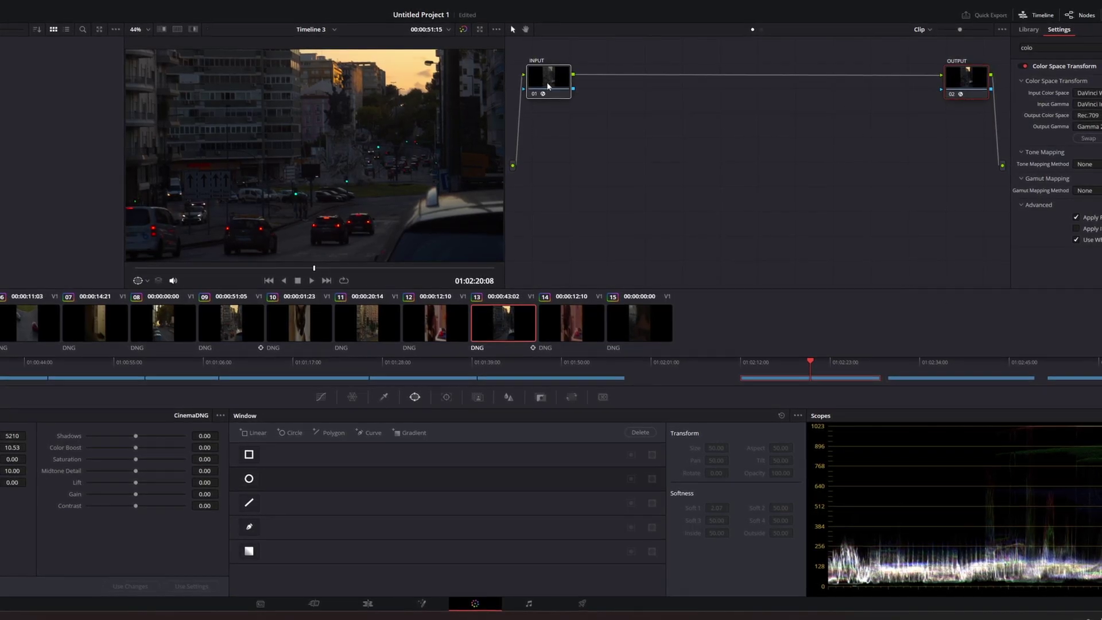
Toggle the INPUT node off and back on, then insert an empty serial node after it with Alt+S.
{"action": "key", "text": "ctrl+d"}
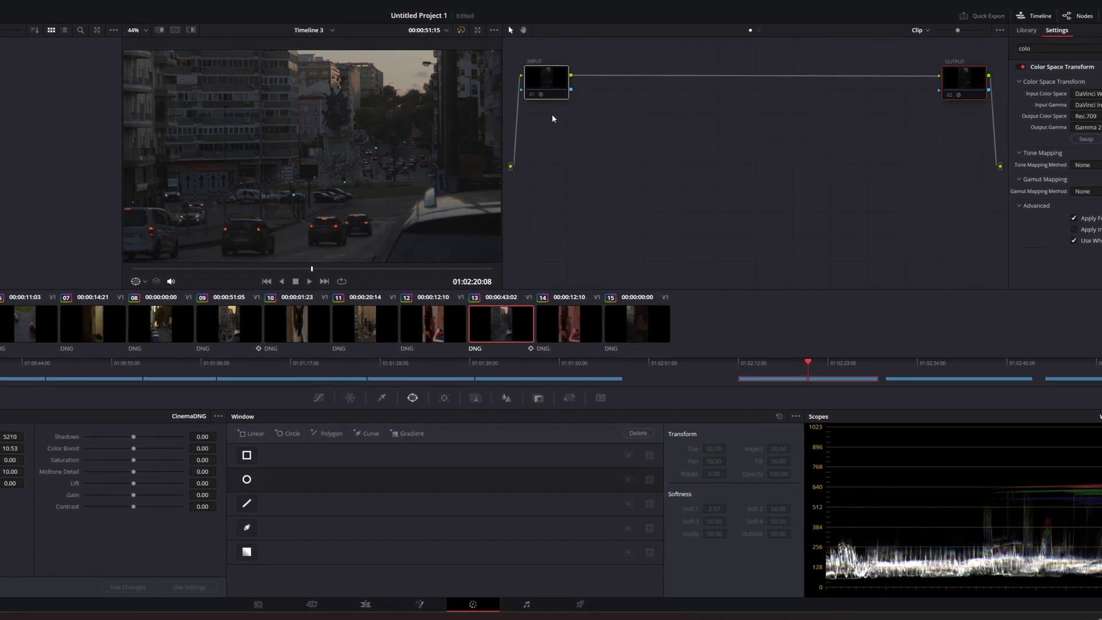
{"action": "key", "text": "ctrl+d"}
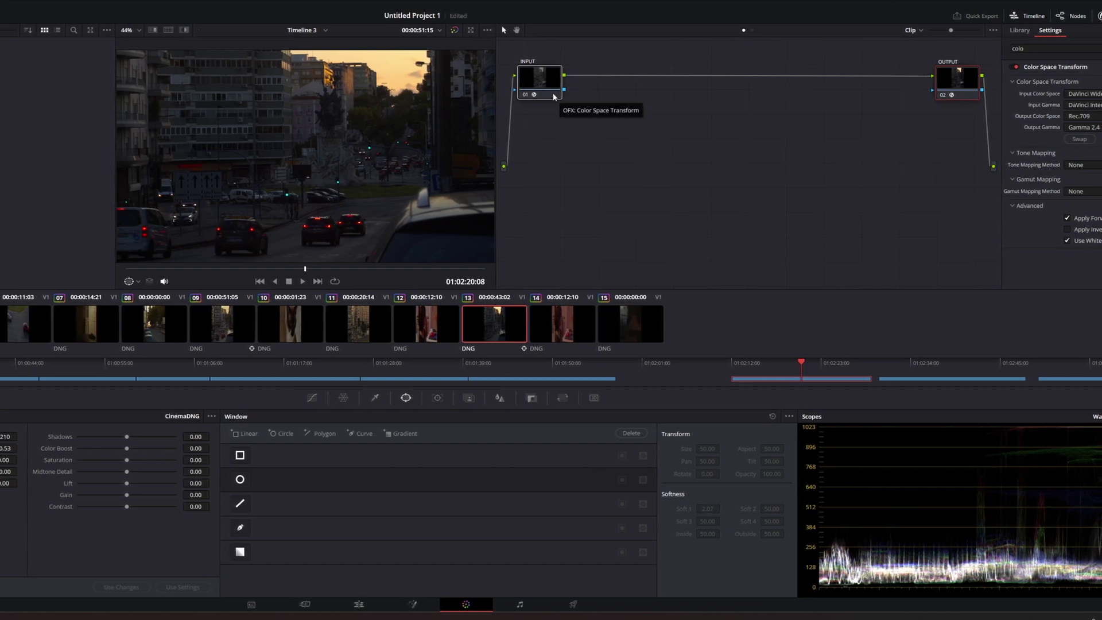
{"action": "left_click", "coordinate": [554, 95]}
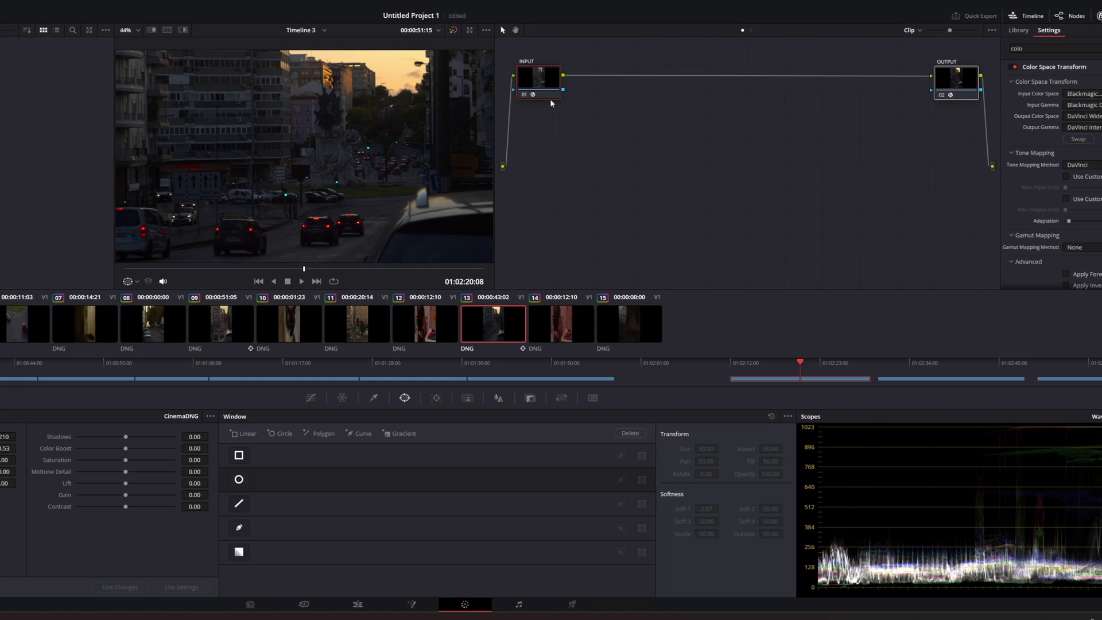
{"action": "key", "text": "alt+s"}
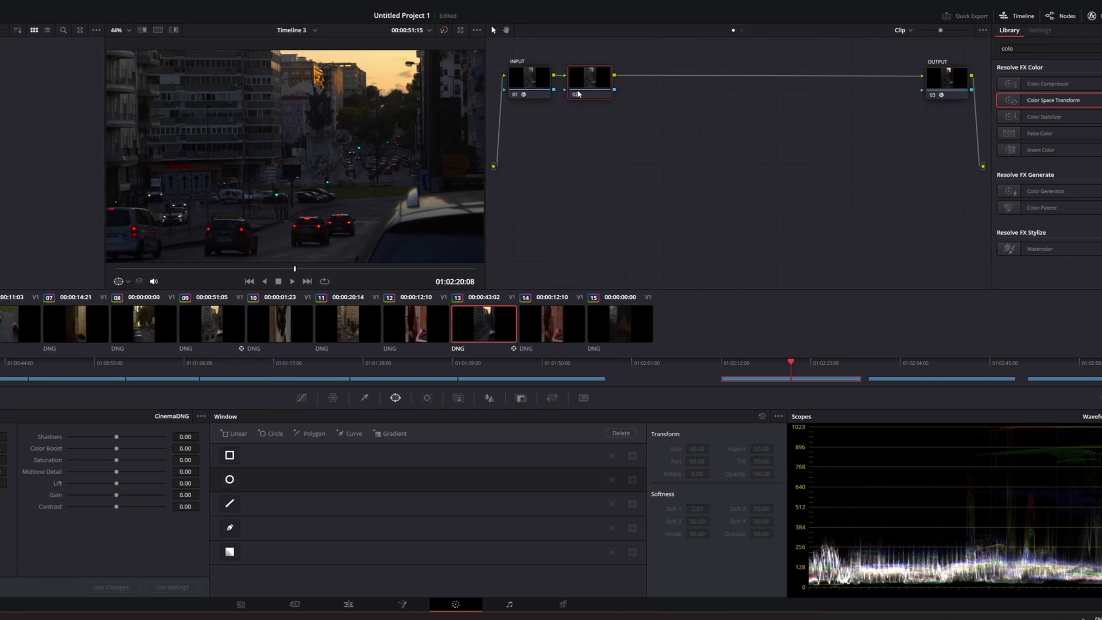
Raise node 02's HDR Global exposure to 1.18 to brighten the street footage.
{"action": "left_click", "coordinate": [0, 397]}
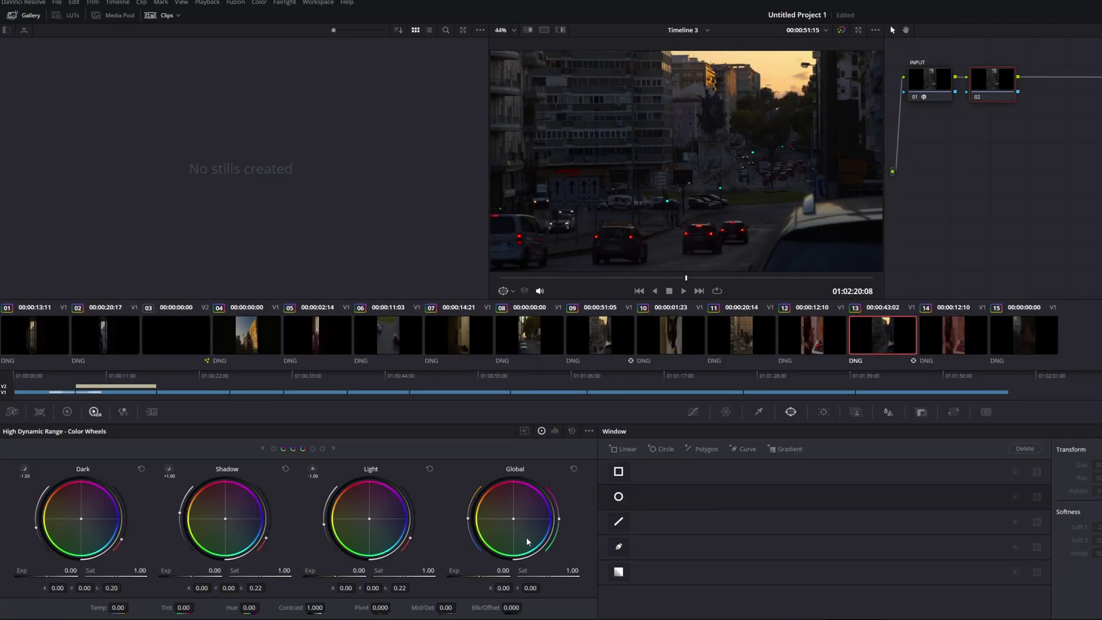
{"action": "left_click_drag", "start_coordinate": [505, 570], "coordinate": [562, 570]}
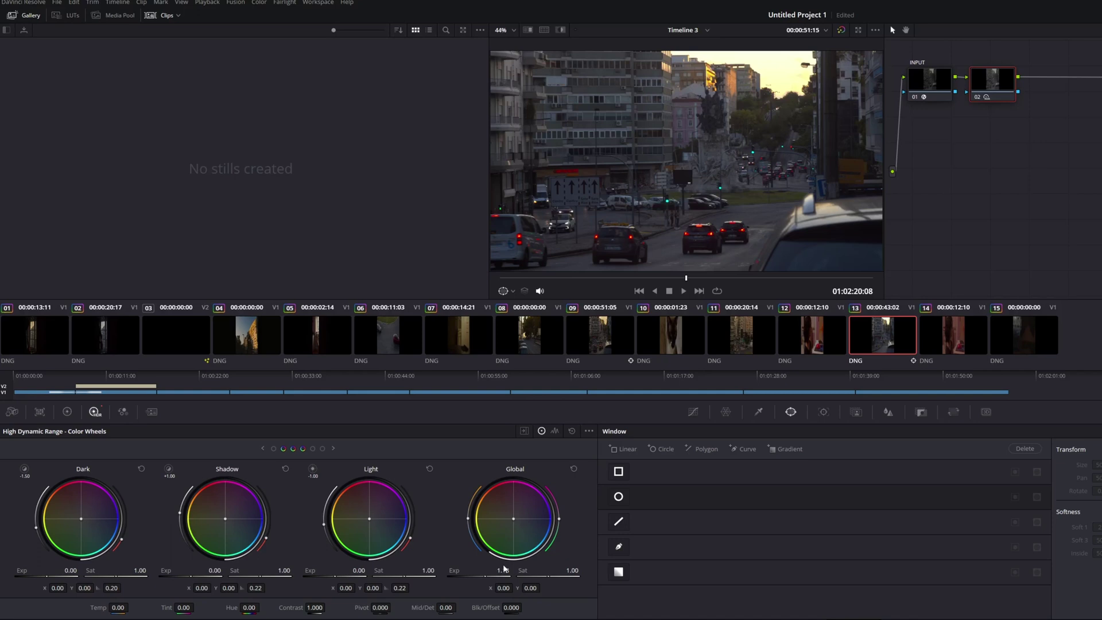
{"action": "left_click", "coordinate": [66, 411]}
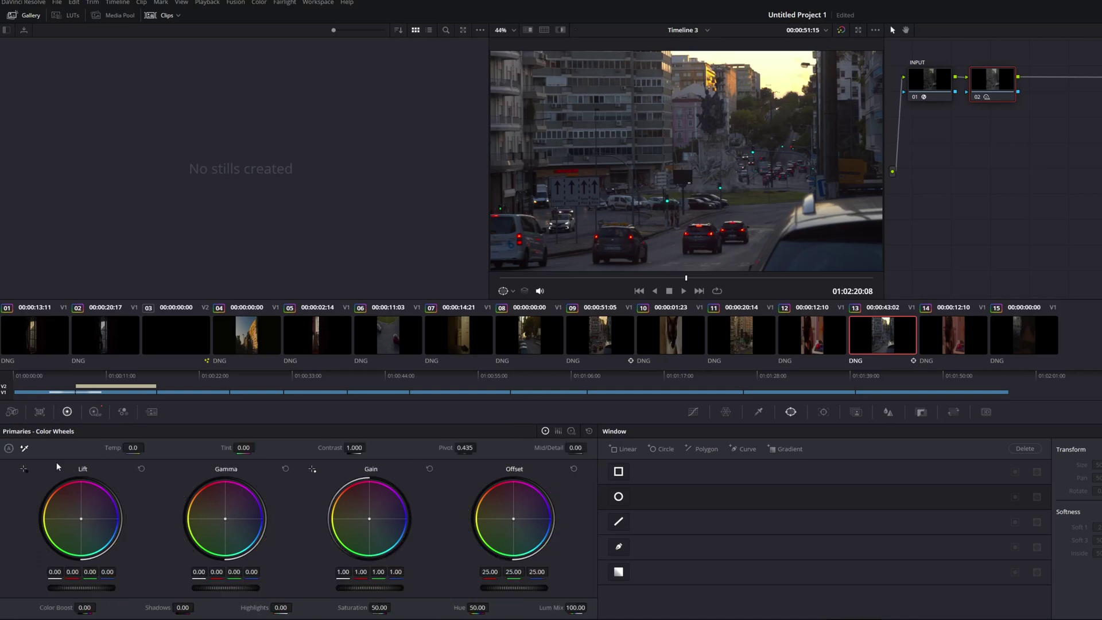
{"action": "left_click", "coordinate": [94, 412]}
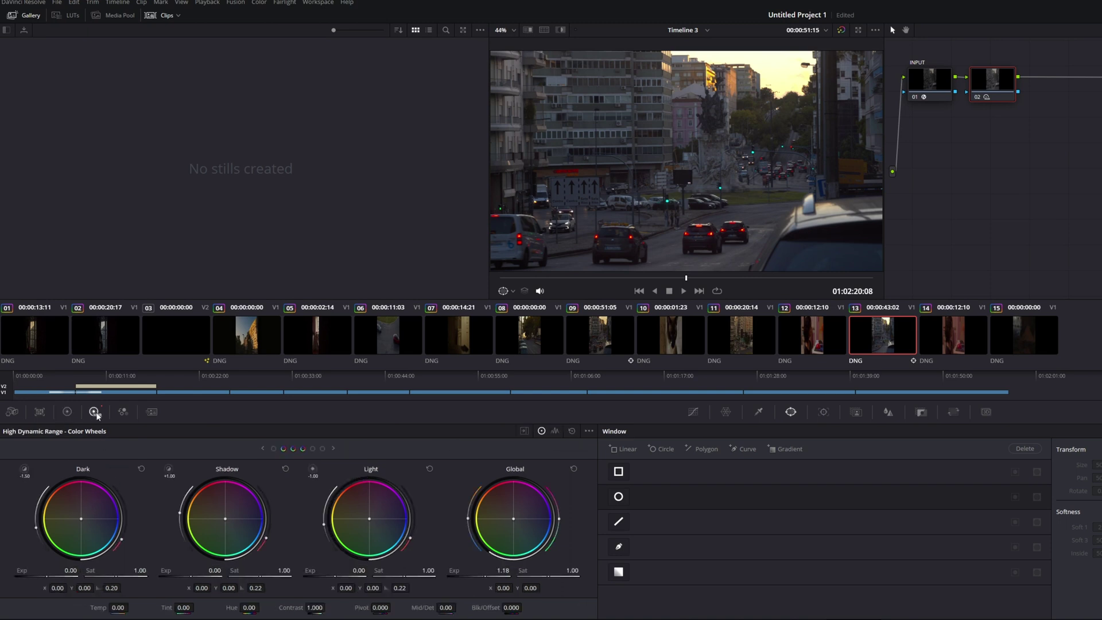
{"action": "left_click", "coordinate": [67, 412]}
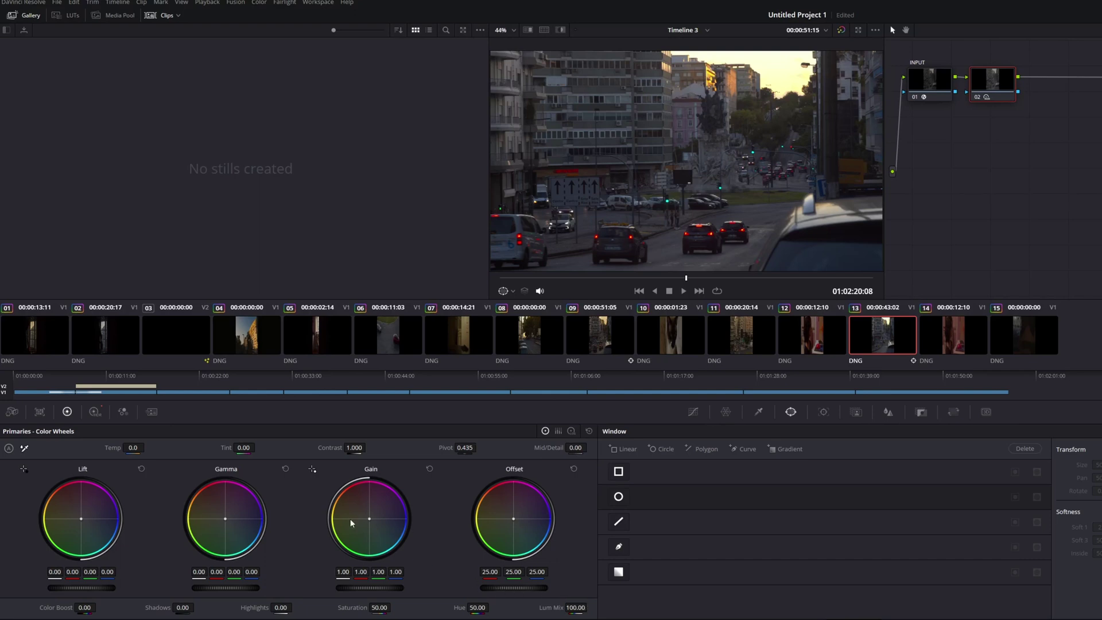
{"action": "left_click", "coordinate": [95, 412]}
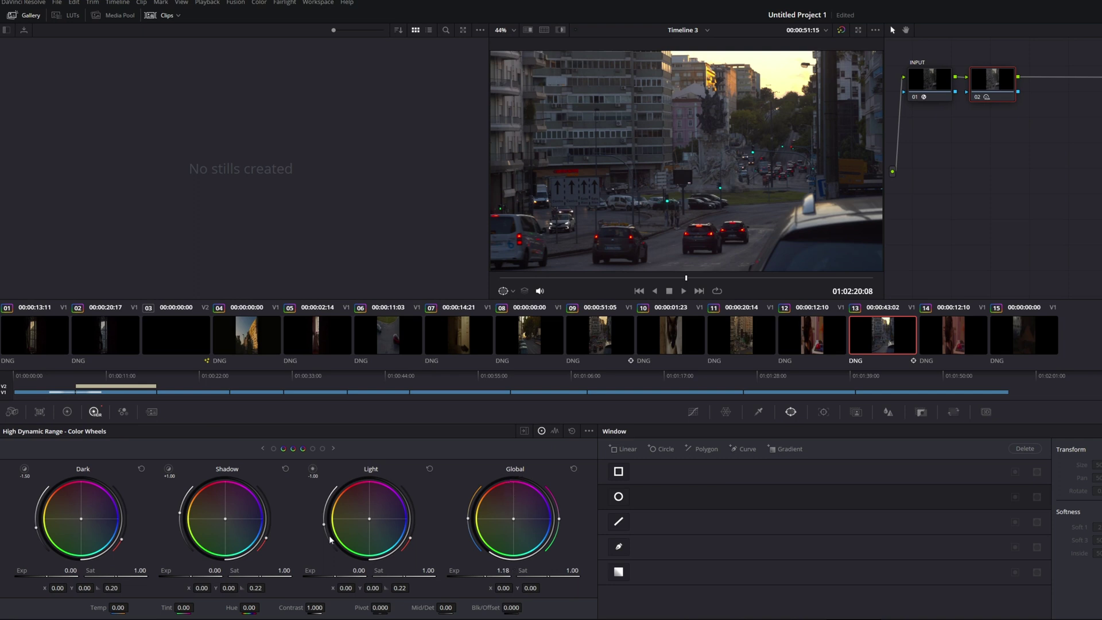
Set node 02's primary Contrast to 1.156 and Highlights to 89.50.
{"action": "left_click", "coordinate": [66, 412]}
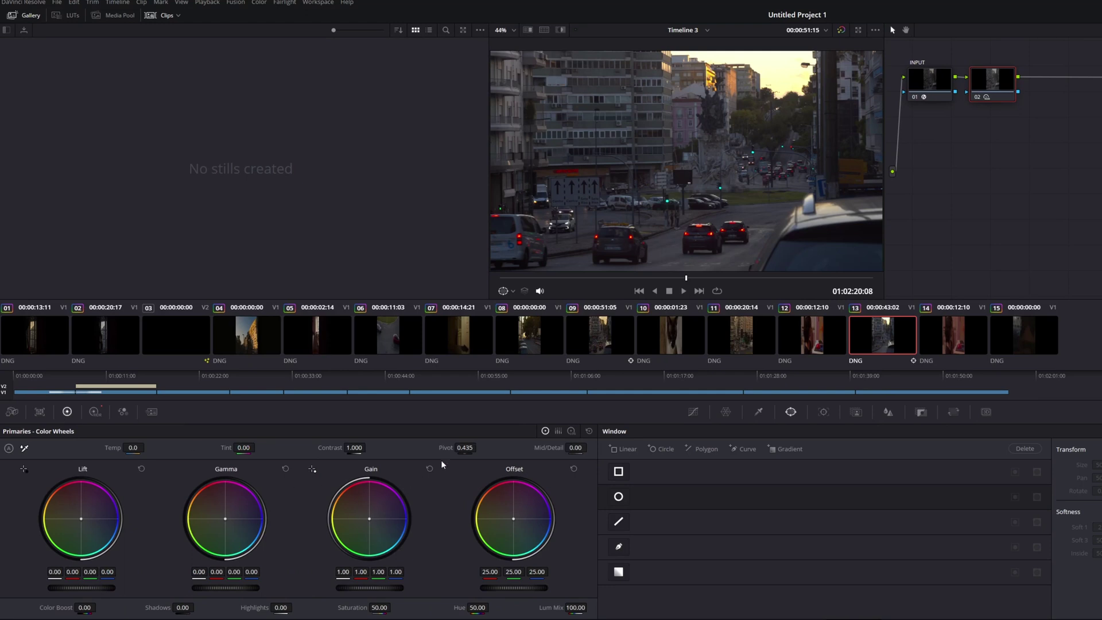
{"action": "left_click_drag", "start_coordinate": [354, 448], "coordinate": [369, 447]}
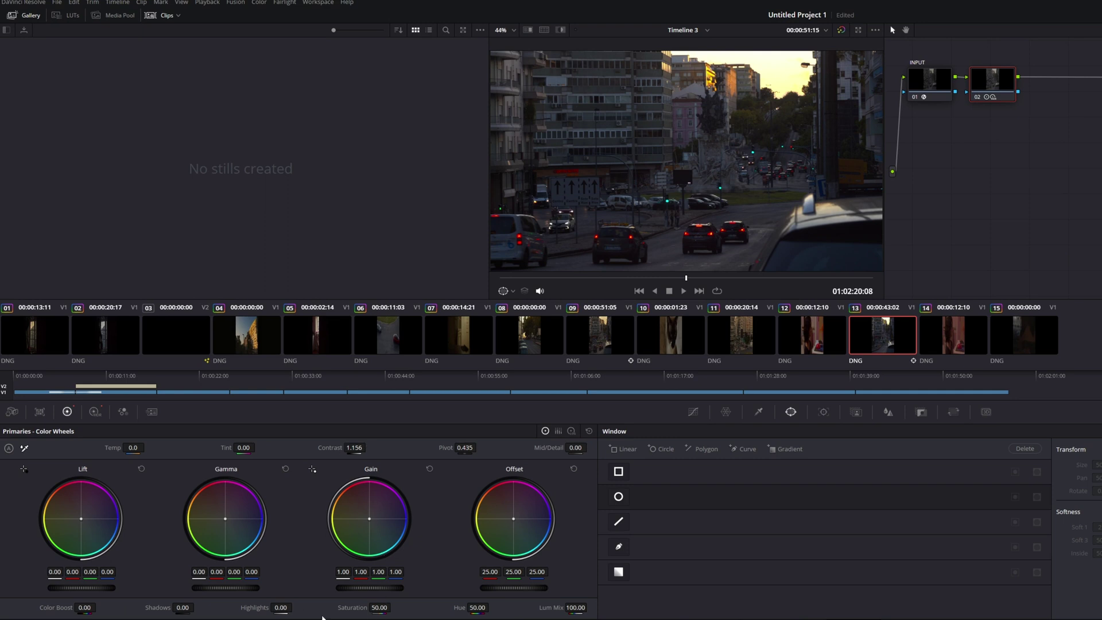
{"action": "left_click_drag", "start_coordinate": [281, 607], "coordinate": [295, 607]}
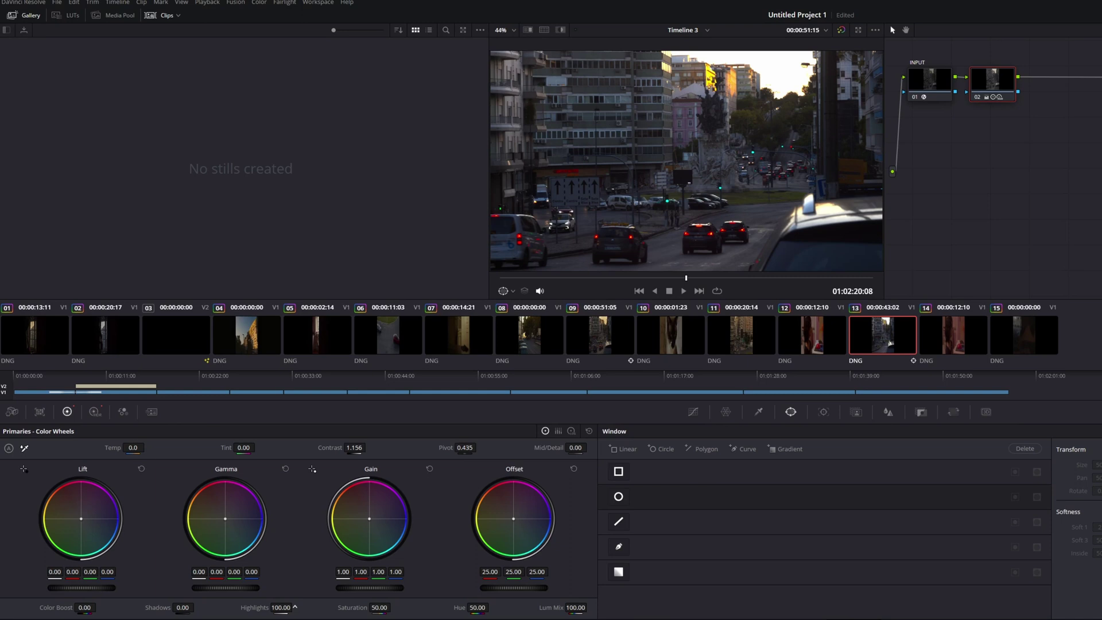
{"action": "left_click_drag", "start_coordinate": [295, 606], "coordinate": [295, 608]}
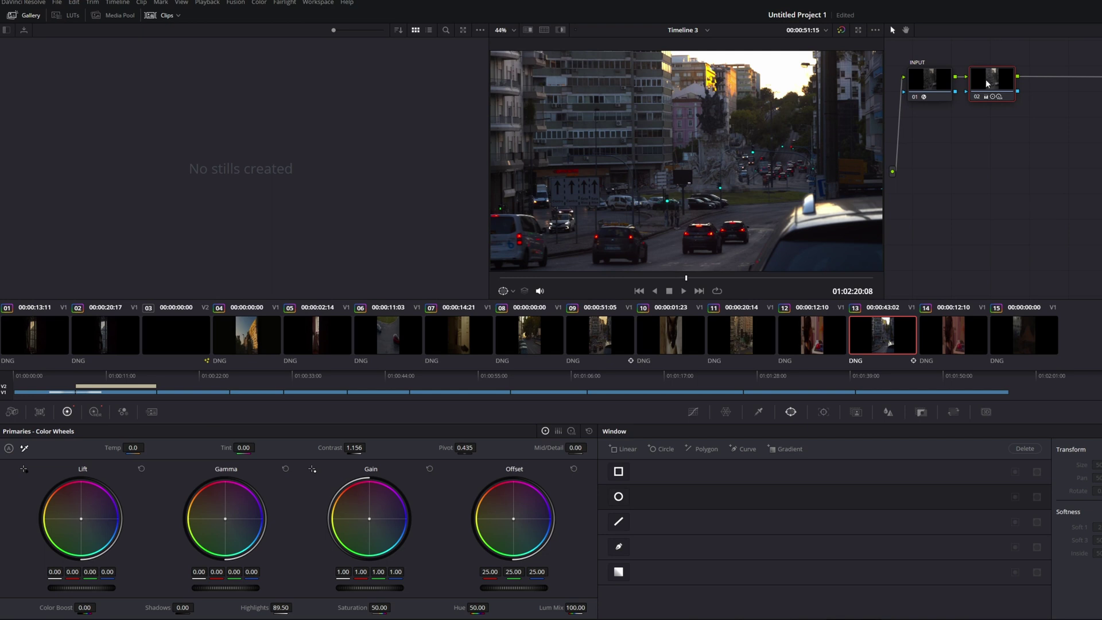
Add serial node 03 with Alt+S and enable a custom curve mask window.
{"action": "key", "text": "alt+s"}
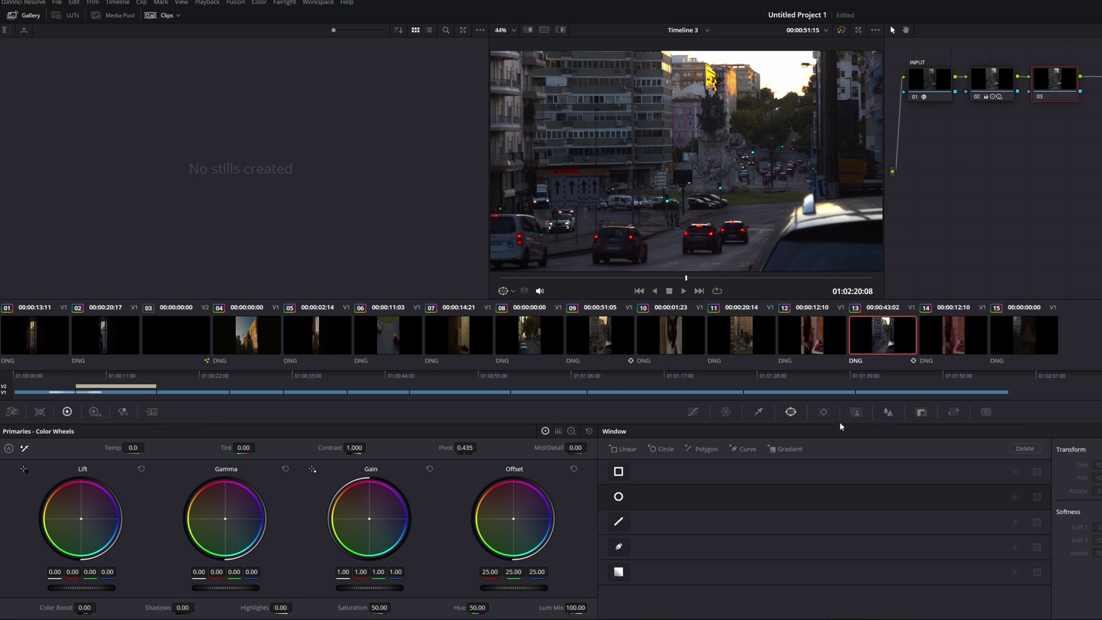
{"action": "left_click", "coordinate": [827, 413]}
{"action": "left_click", "coordinate": [791, 412]}
{"action": "left_click", "coordinate": [618, 546]}
{"action": "left_click", "coordinate": [619, 550]}
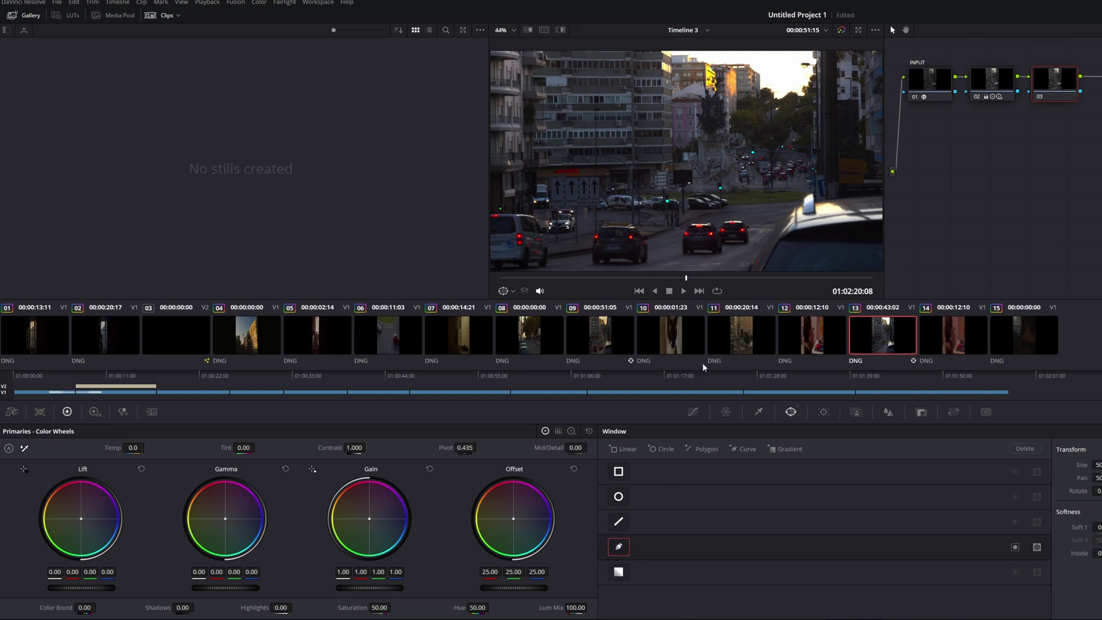
Place mask points along the sky's top and right edge.
{"action": "left_click", "coordinate": [774, 96]}
{"action": "left_click", "coordinate": [802, 99]}
{"action": "left_click", "coordinate": [813, 96]}
{"action": "left_click", "coordinate": [817, 76]}
{"action": "left_click", "coordinate": [818, 54]}
{"action": "scroll", "coordinate": [818, 54], "scroll_direction": "down", "scroll_amount": 1}
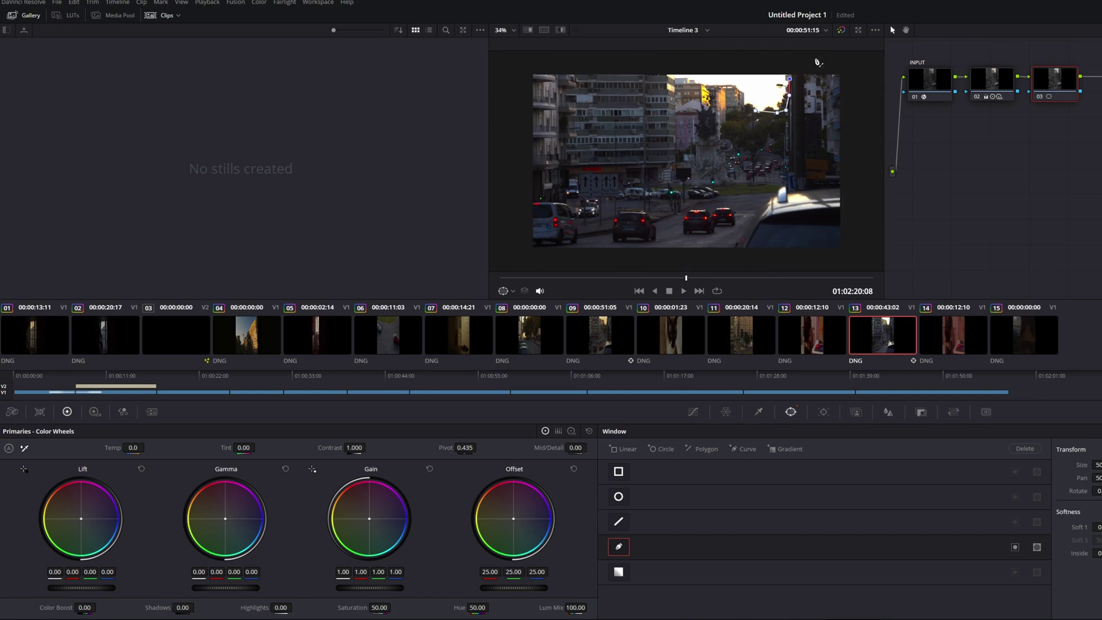
Trace the left building's roofline and skyline to close the sky mask.
{"action": "left_click", "coordinate": [670, 65]}
{"action": "left_click", "coordinate": [676, 81]}
{"action": "left_click", "coordinate": [689, 84]}
{"action": "left_click", "coordinate": [705, 96]}
{"action": "left_click", "coordinate": [723, 92]}
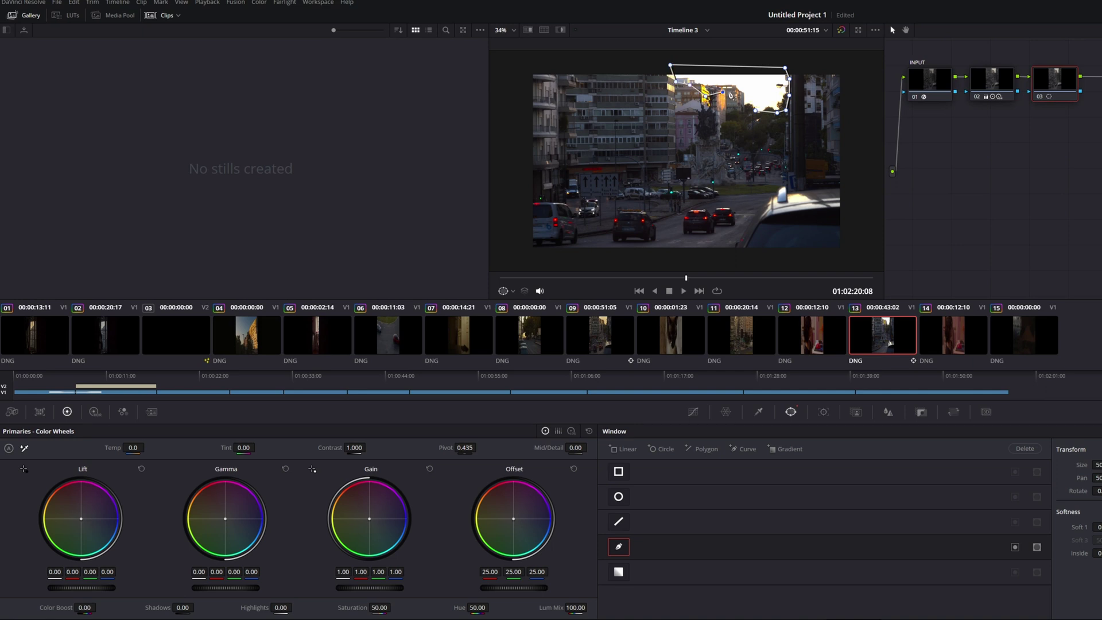
{"action": "left_click", "coordinate": [735, 92]}
{"action": "left_click", "coordinate": [749, 103]}
{"action": "left_click", "coordinate": [756, 112]}
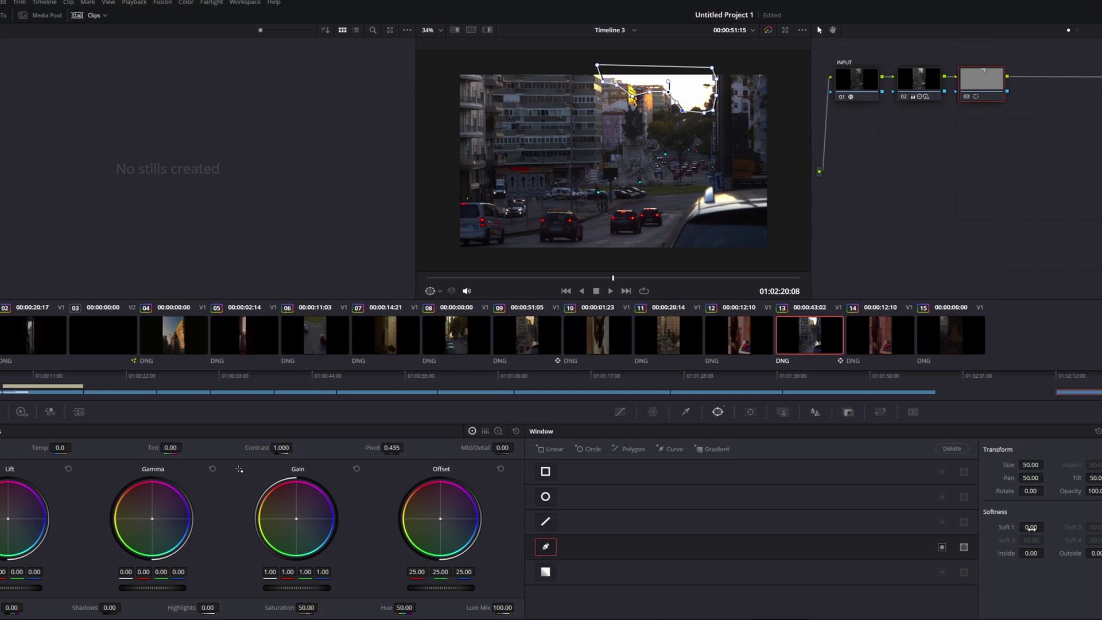
Soften the sky mask edge, then set Highlights -100, Shadows -92 and Saturation 22.
{"action": "left_click_drag", "start_coordinate": [1031, 527], "coordinate": [1046, 526]}
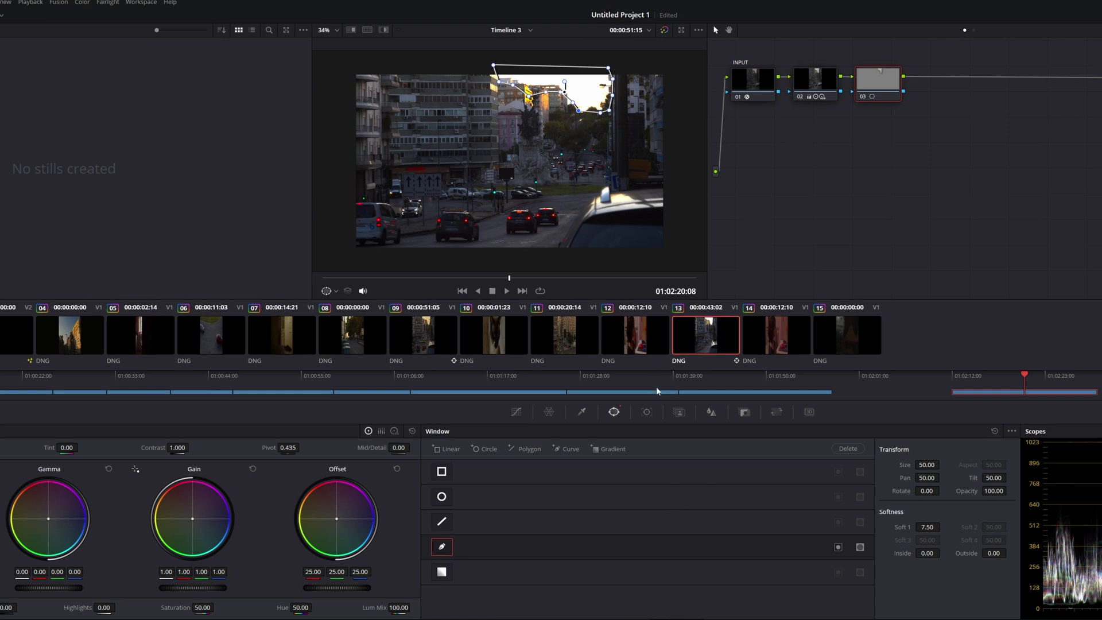
{"action": "left_click_drag", "start_coordinate": [494, 66], "coordinate": [488, 69]}
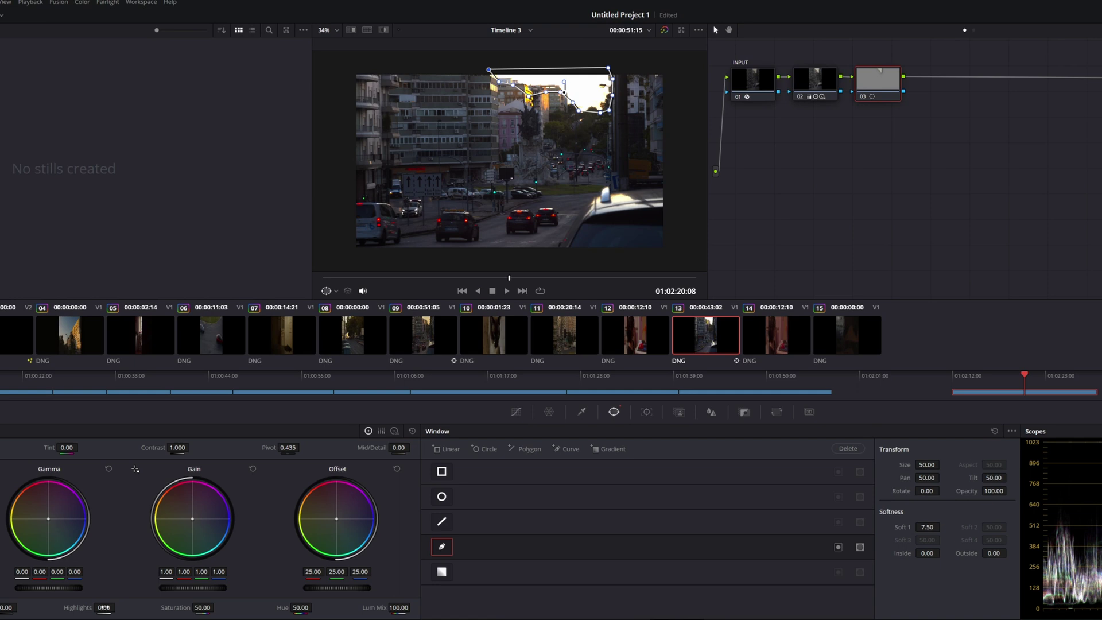
{"action": "left_click_drag", "start_coordinate": [104, 607], "coordinate": [117, 607]}
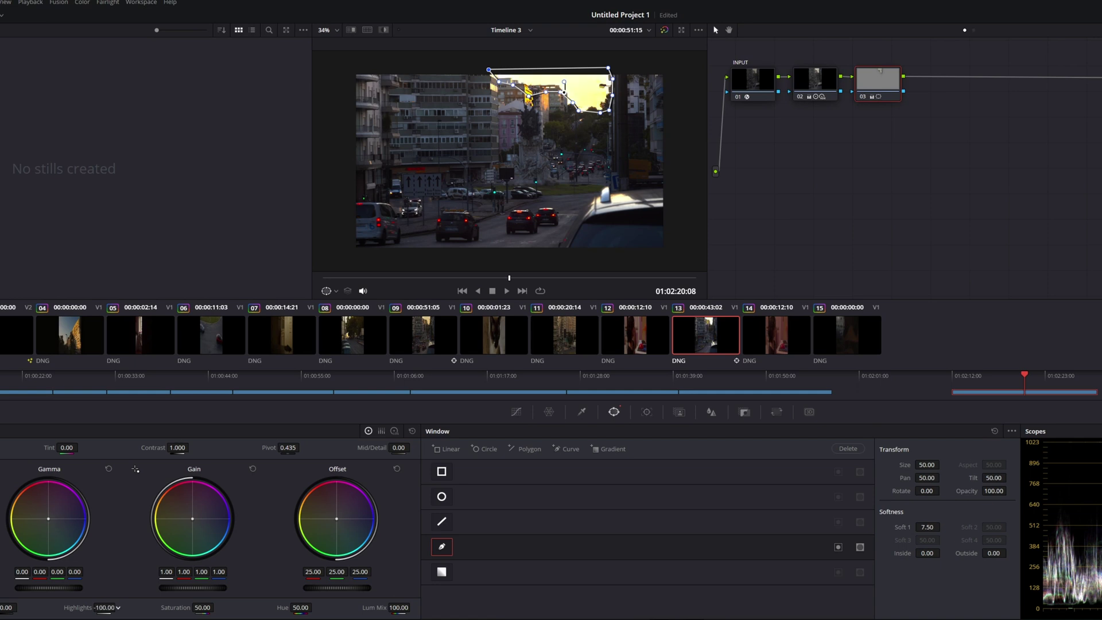
{"action": "left_click_drag", "start_coordinate": [5, 608], "coordinate": [19, 606]}
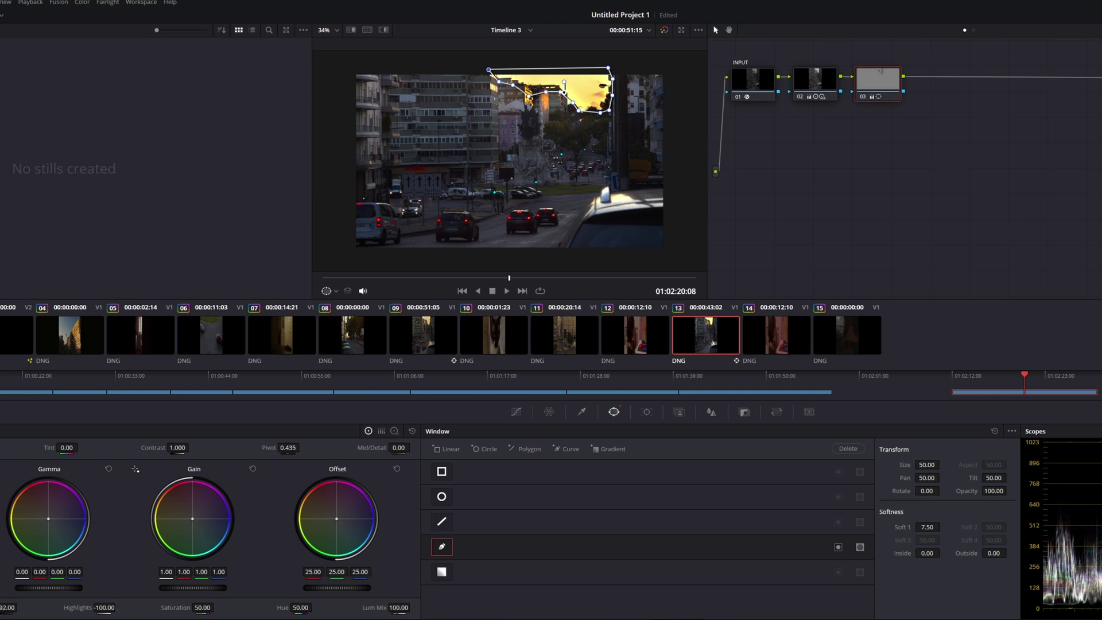
{"action": "left_click_drag", "start_coordinate": [202, 608], "coordinate": [200, 607]}
Raise the sky mask softness to 7.50 and drag its points to fit the rooflines.
{"action": "right_click", "coordinate": [205, 608]}
{"action": "left_click", "coordinate": [135, 469]}
{"action": "mouse_move", "coordinate": [927, 527]}
{"action": "left_mouse_down"}
{"action": "mouse_move", "coordinate": [917, 526]}
{"action": "mouse_move", "coordinate": [942, 527]}
{"action": "left_mouse_up"}
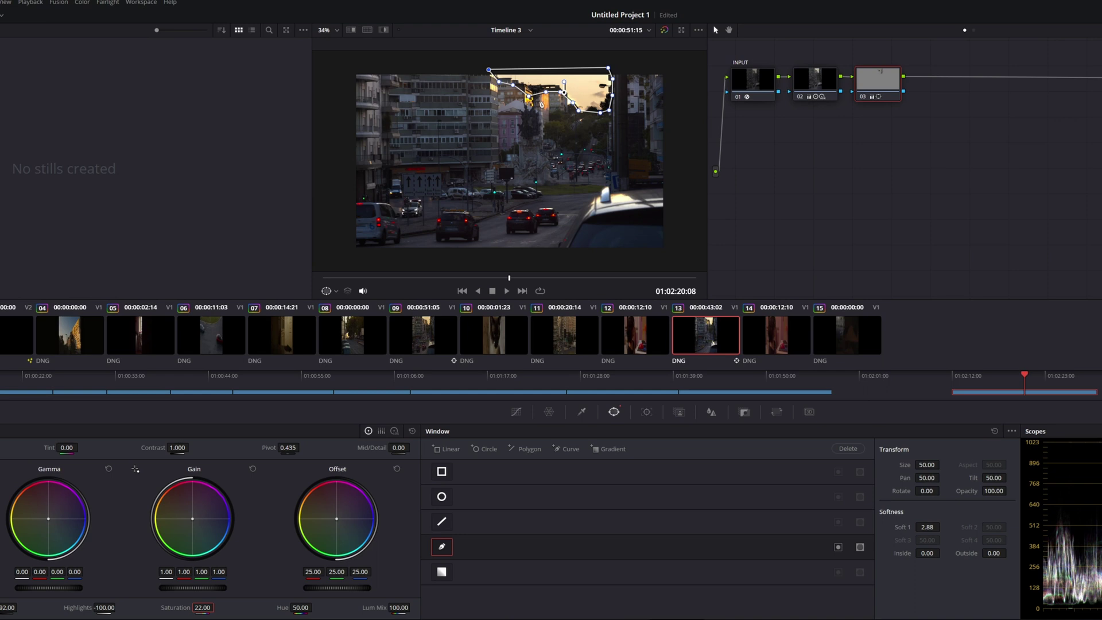
{"action": "mouse_move", "coordinate": [528, 92]}
{"action": "left_mouse_down"}
{"action": "mouse_move", "coordinate": [539, 86]}
{"action": "mouse_move", "coordinate": [522, 86]}
{"action": "left_mouse_up"}
{"action": "left_click_drag", "start_coordinate": [544, 91], "coordinate": [550, 87]}
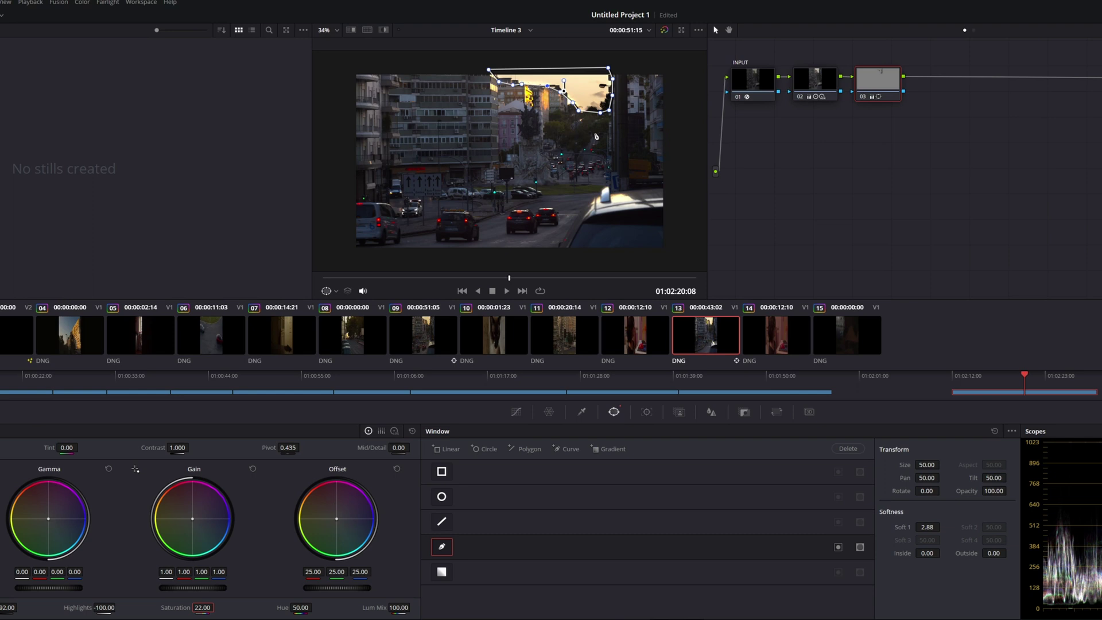
{"action": "left_click_drag", "start_coordinate": [571, 102], "coordinate": [559, 99]}
{"action": "left_click_drag", "start_coordinate": [926, 523], "coordinate": [942, 526]}
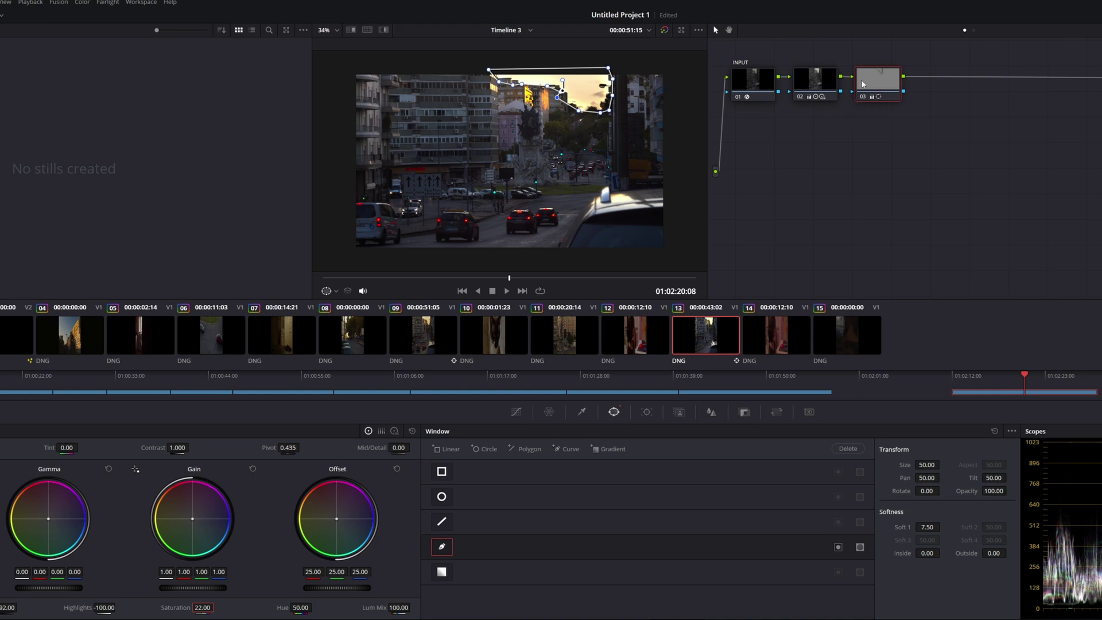
Add node 04 warming Temp to 520, then lower node 02's Highlights to 70.50.
{"action": "key", "text": "alt+s"}
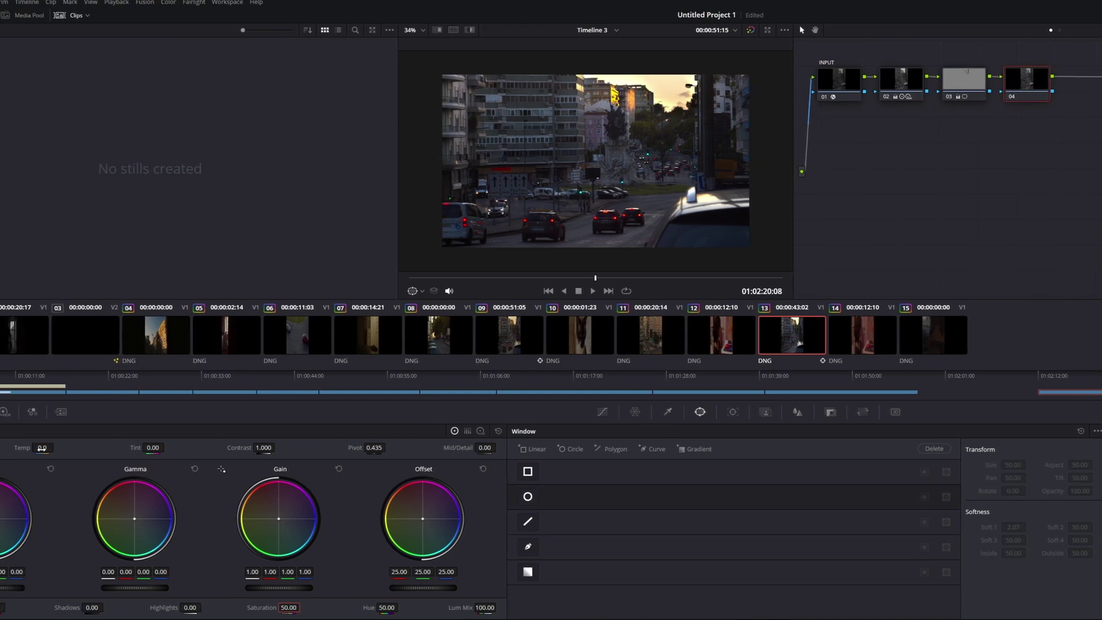
{"action": "left_click_drag", "start_coordinate": [103, 447], "coordinate": [117, 448]}
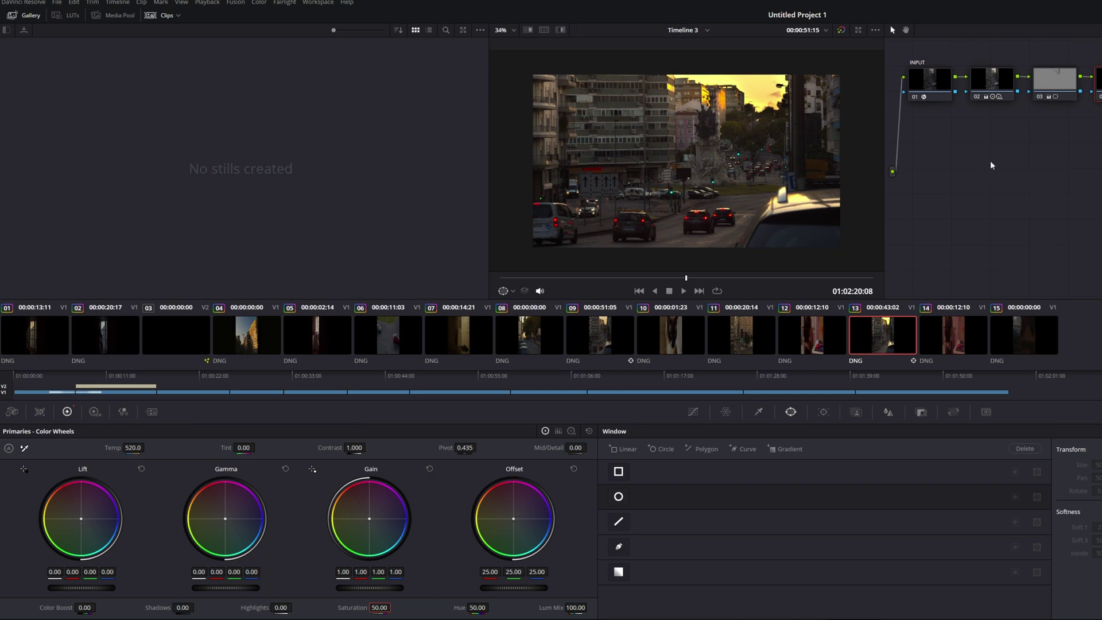
{"action": "left_click", "coordinate": [991, 98]}
{"action": "mouse_move", "coordinate": [280, 607]}
{"action": "left_mouse_down"}
{"action": "mouse_move", "coordinate": [229, 607]}
{"action": "mouse_move", "coordinate": [295, 607]}
{"action": "left_mouse_up"}
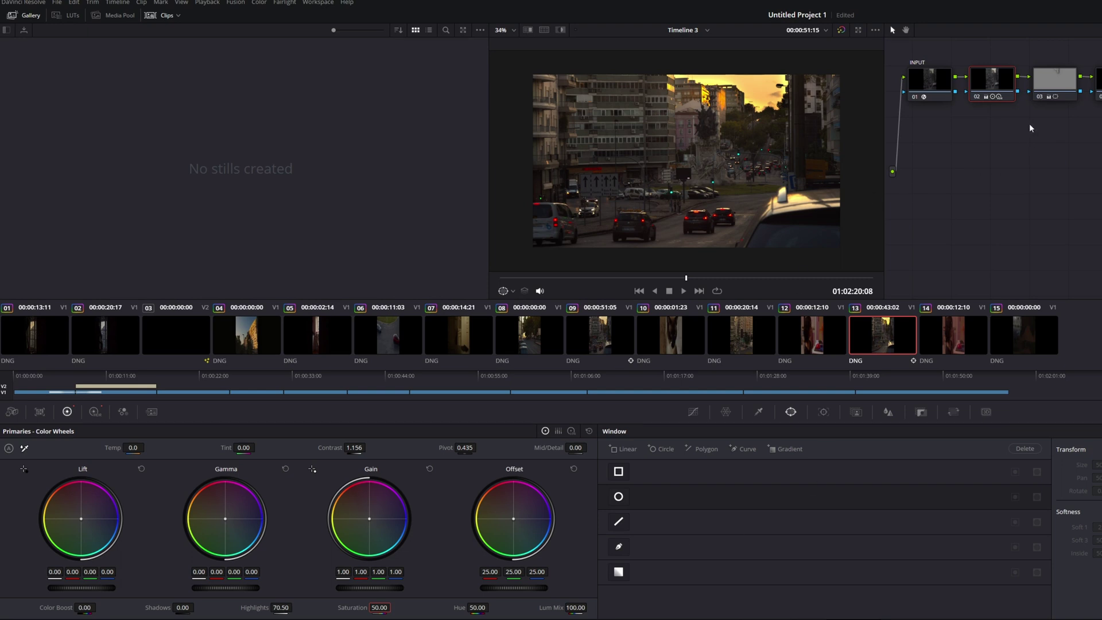
Select node 03 to show its sky window and color wheel values.
{"action": "left_click", "coordinate": [1045, 90]}
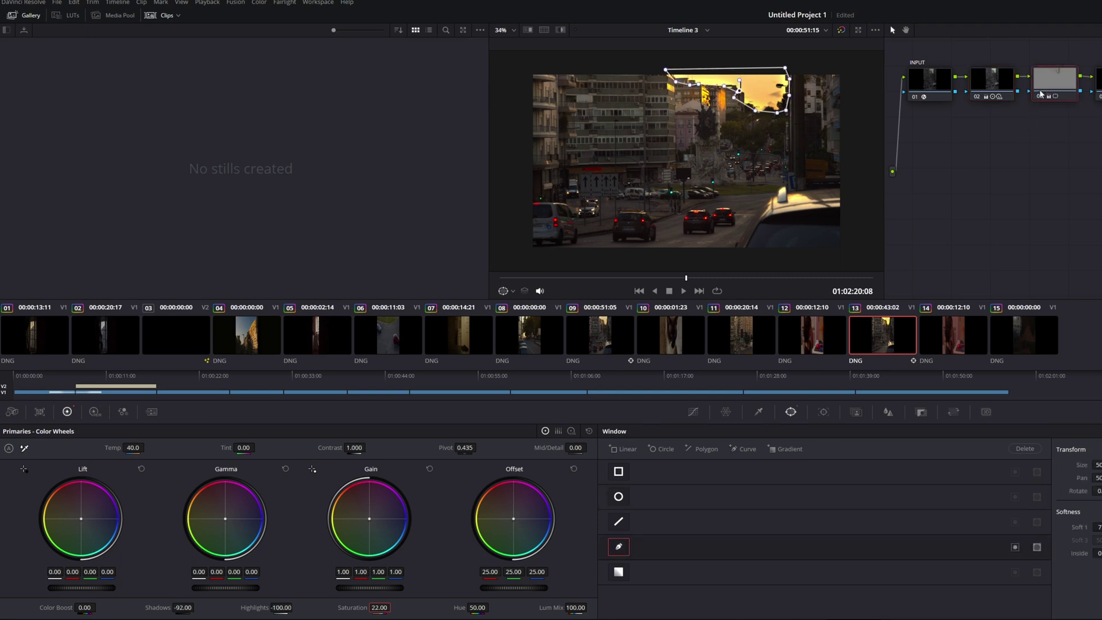